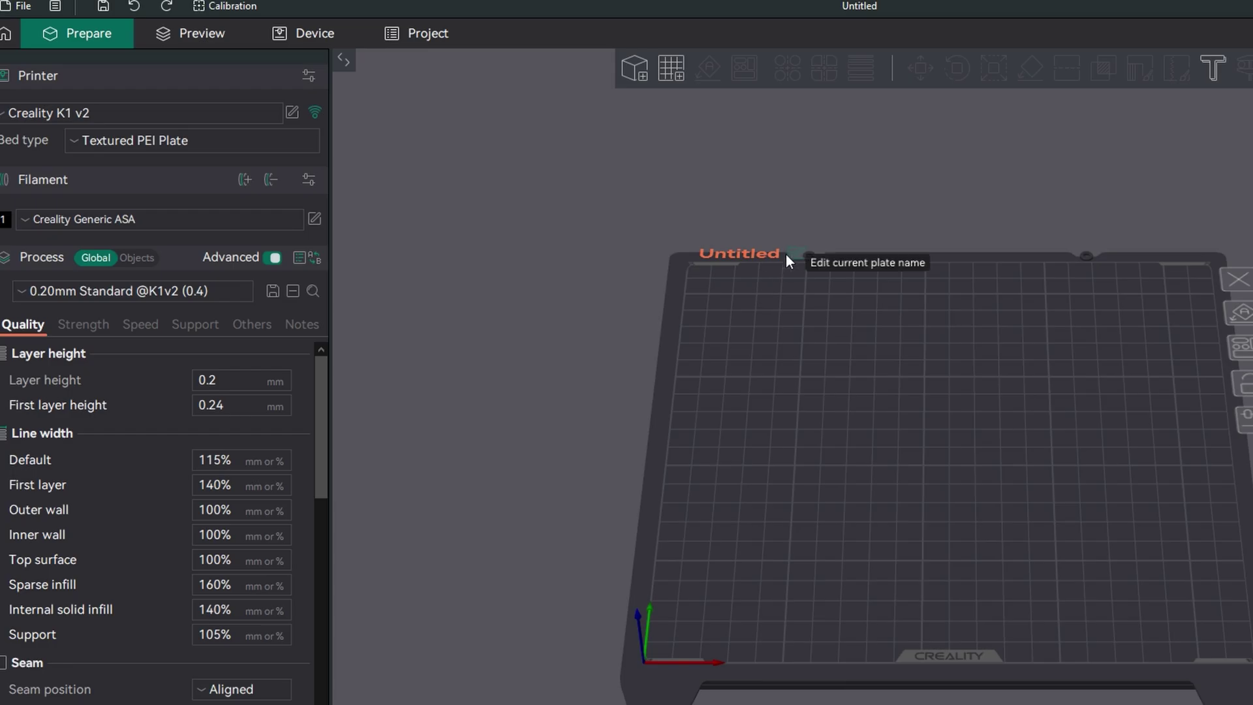
Name the current plate "Filament Calibration"
{"action": "left_click", "coordinate": [787, 255]}
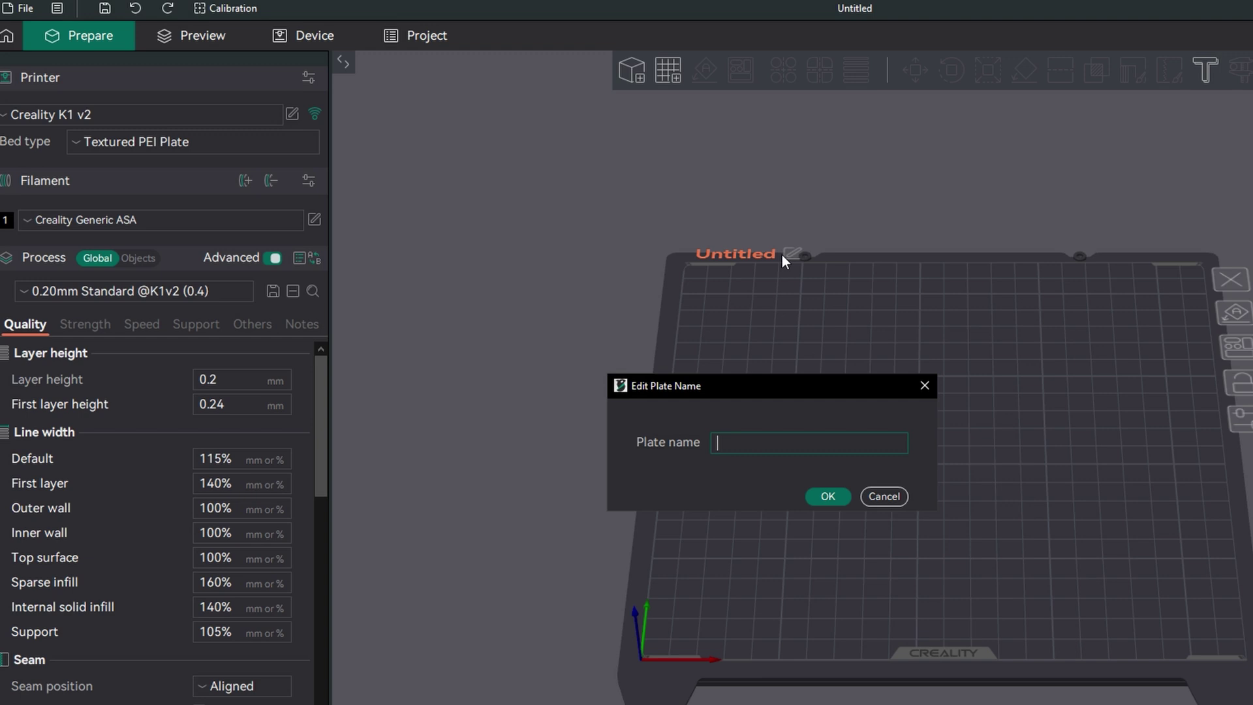
{"action": "type", "text": "Filament Calibration"}
{"action": "left_click", "coordinate": [830, 498]}
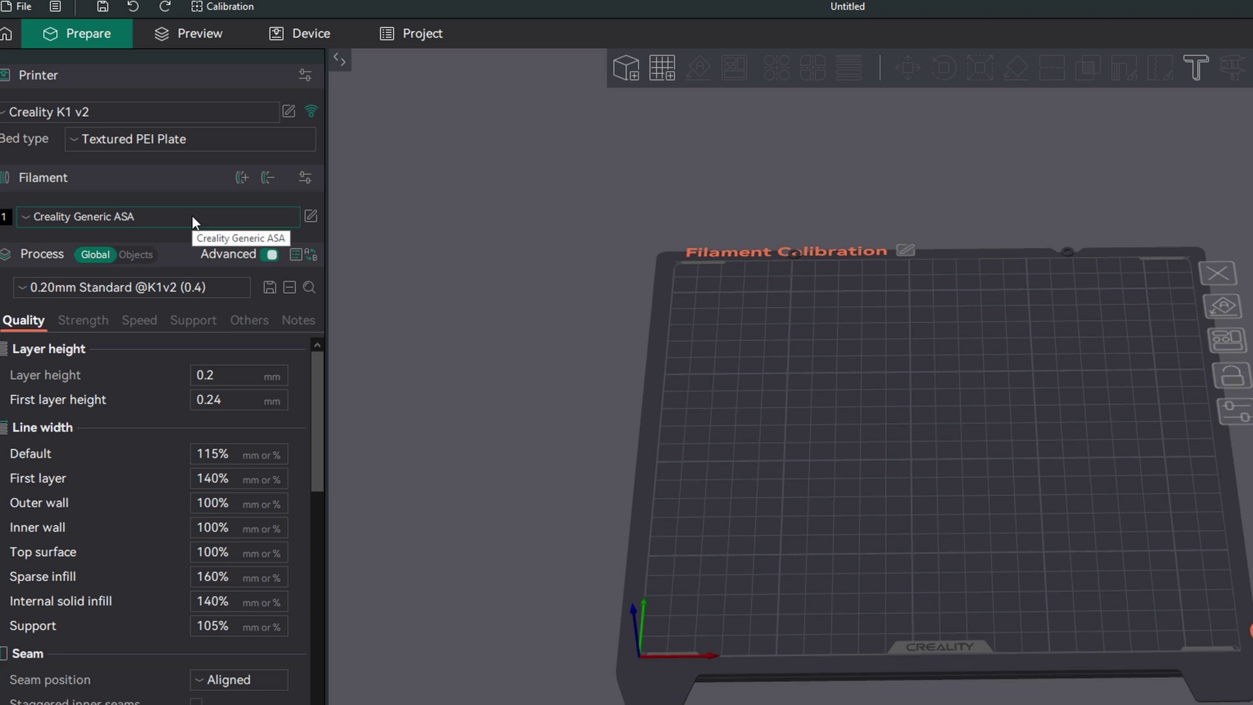
Review the Creality Generic ASA filament's basic, nozzle and bed temperature settings
{"action": "left_click", "coordinate": [311, 217]}
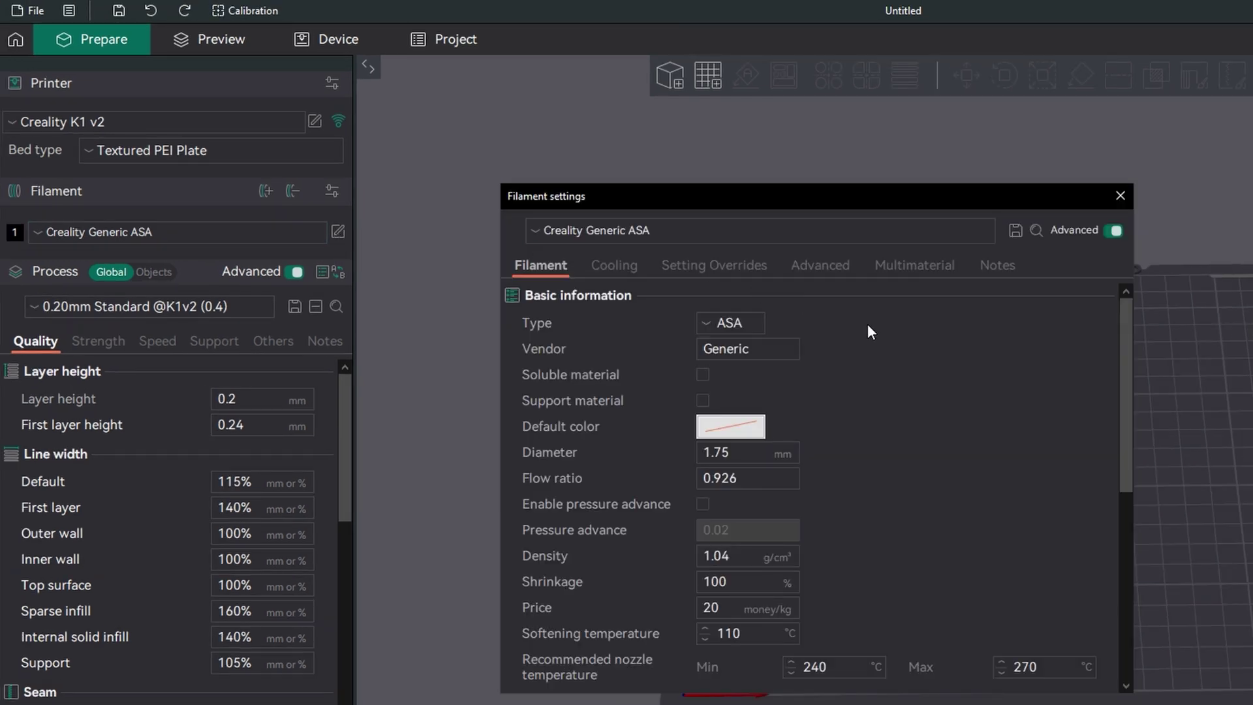
{"action": "scroll", "coordinate": [868, 323], "scroll_direction": "down", "scroll_amount": 5}
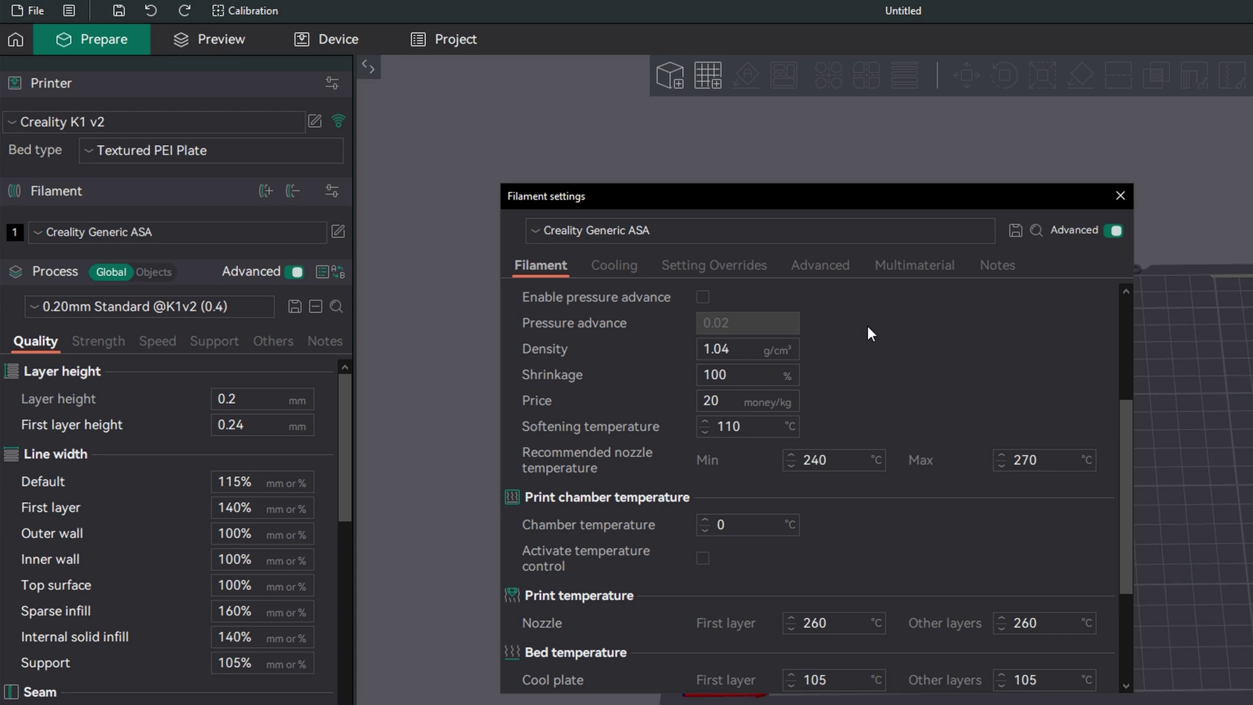
{"action": "scroll", "coordinate": [868, 328], "scroll_direction": "down", "scroll_amount": 4}
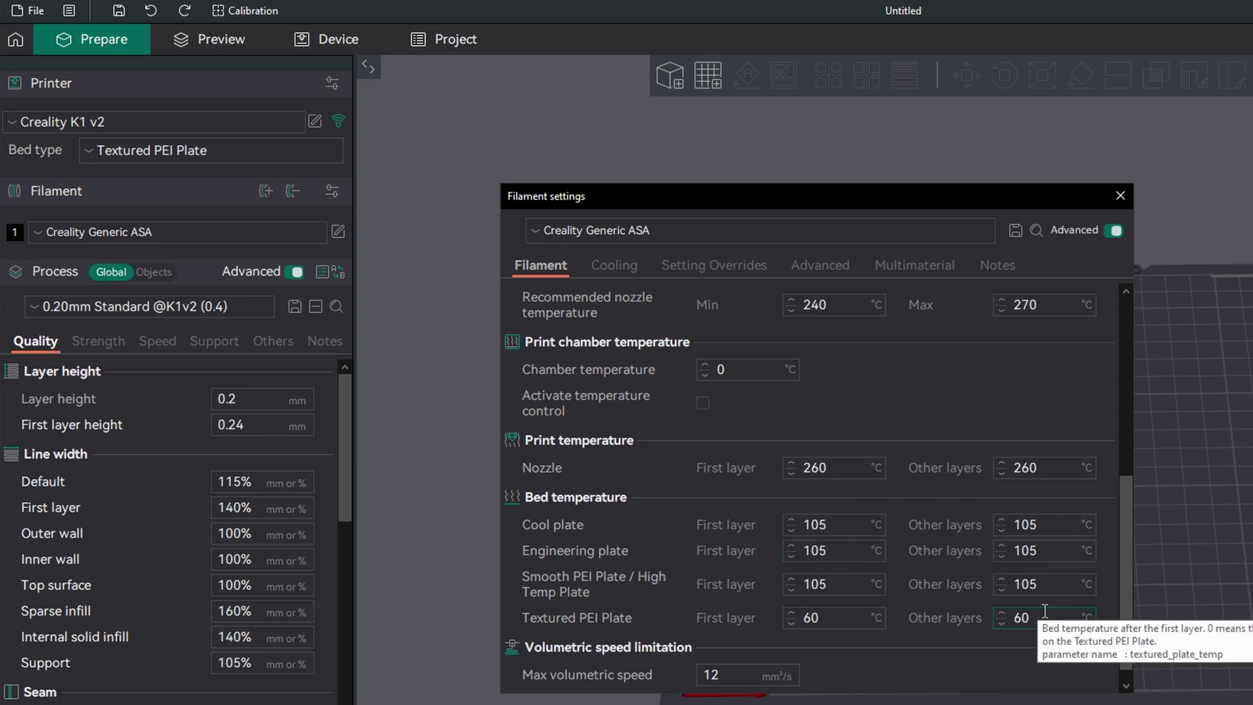
{"action": "left_click", "coordinate": [1120, 197]}
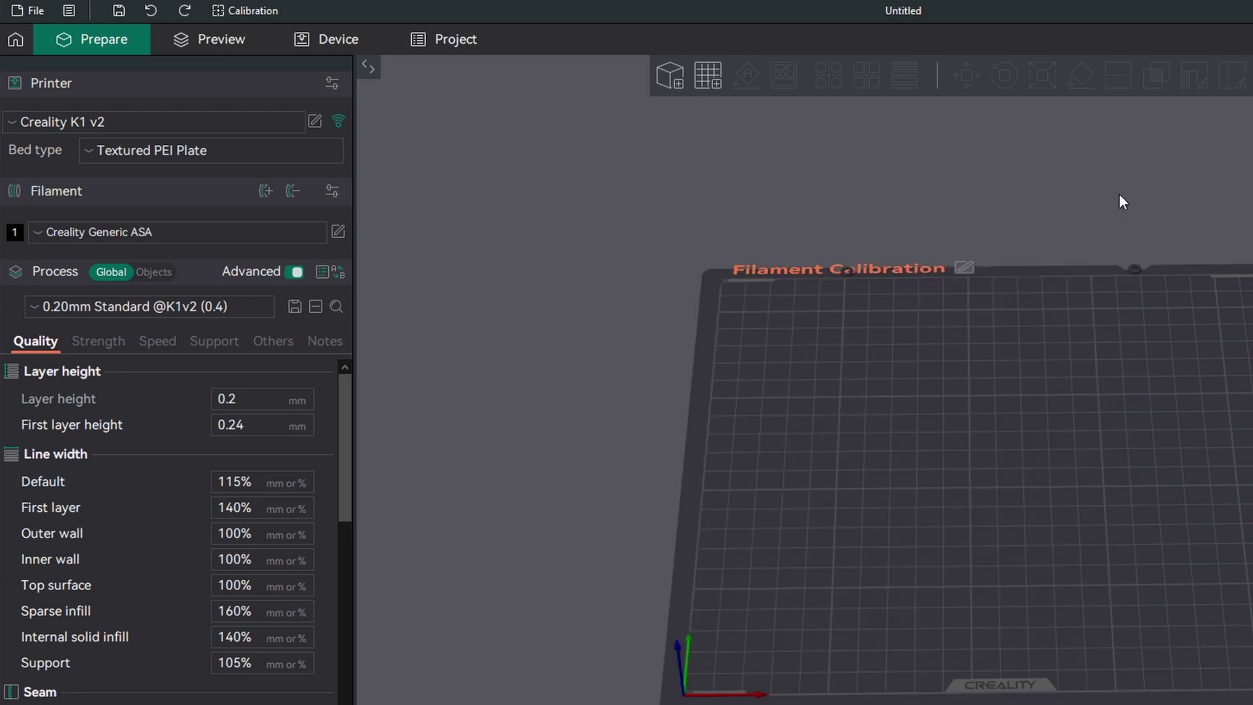
Generate a temperature calibration tower for the ABS/ASA filament type
{"action": "left_click", "coordinate": [261, 10]}
{"action": "left_click", "coordinate": [267, 32]}
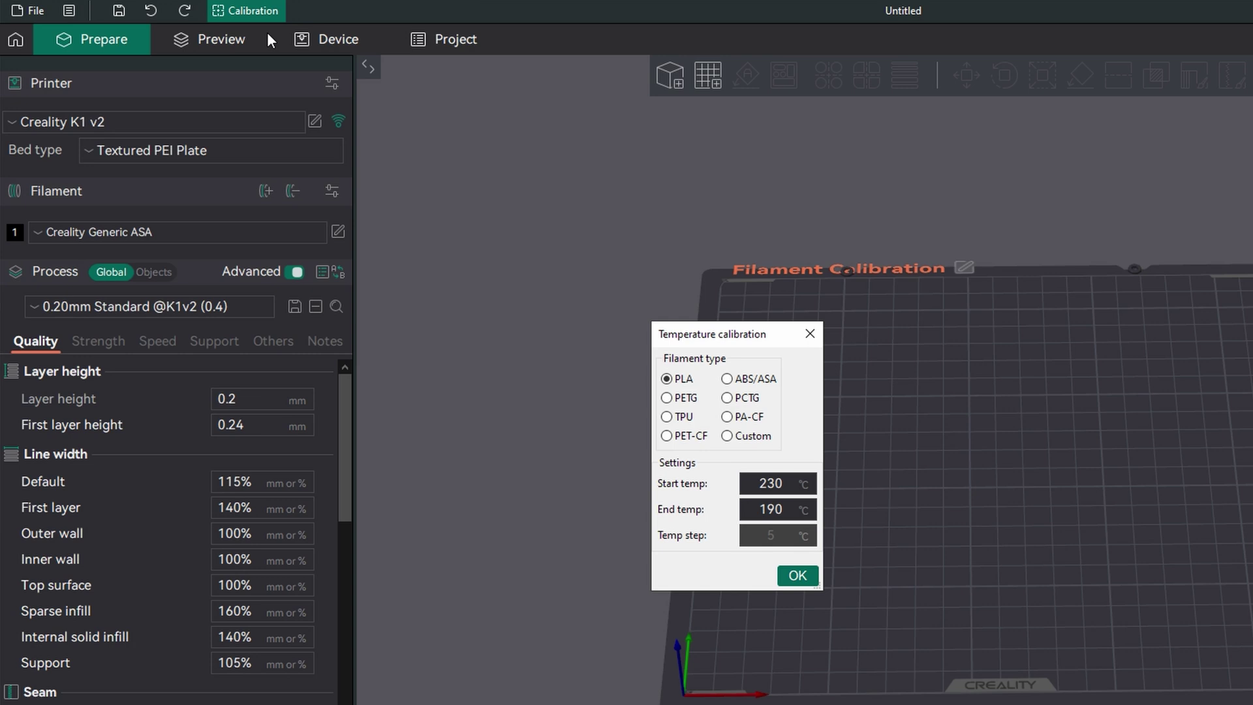
{"action": "left_click", "coordinate": [728, 379]}
{"action": "left_click", "coordinate": [796, 577]}
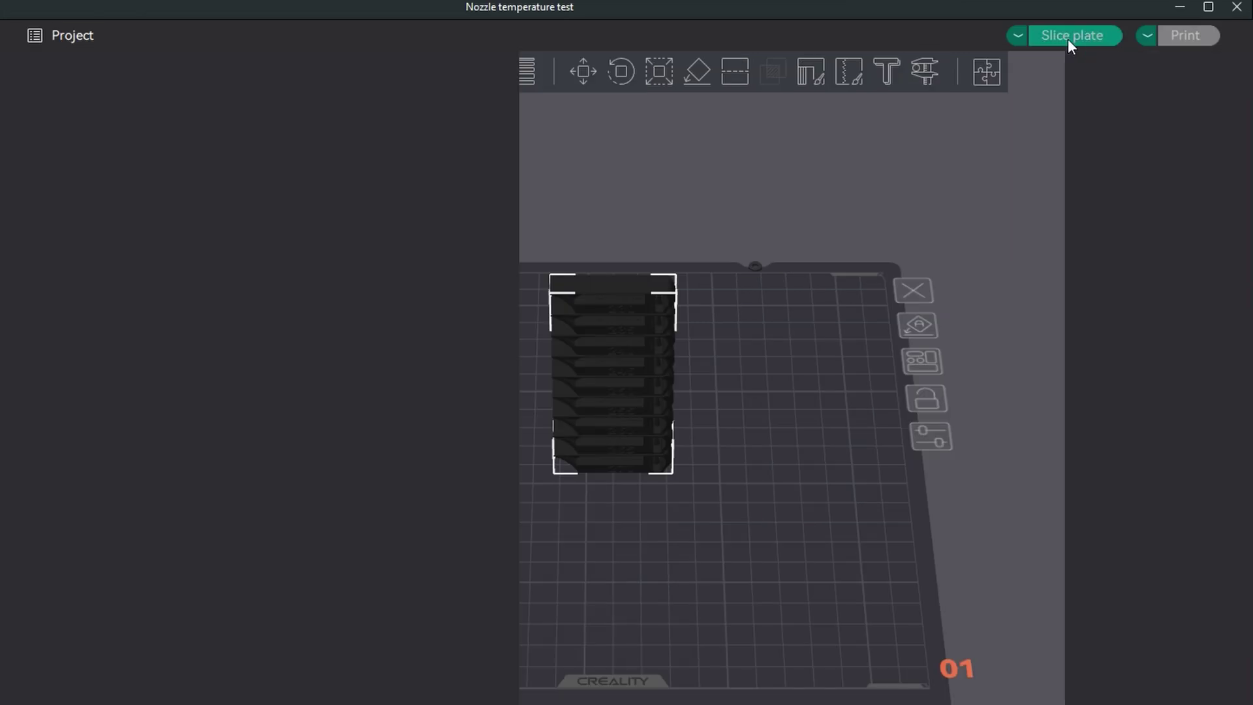
Slice the temperature tower plate and inspect the sliced tower's numbered sections and overhangs
{"action": "left_click", "coordinate": [1067, 37]}
{"action": "scroll", "coordinate": [692, 451], "scroll_direction": "up", "scroll_amount": 5}
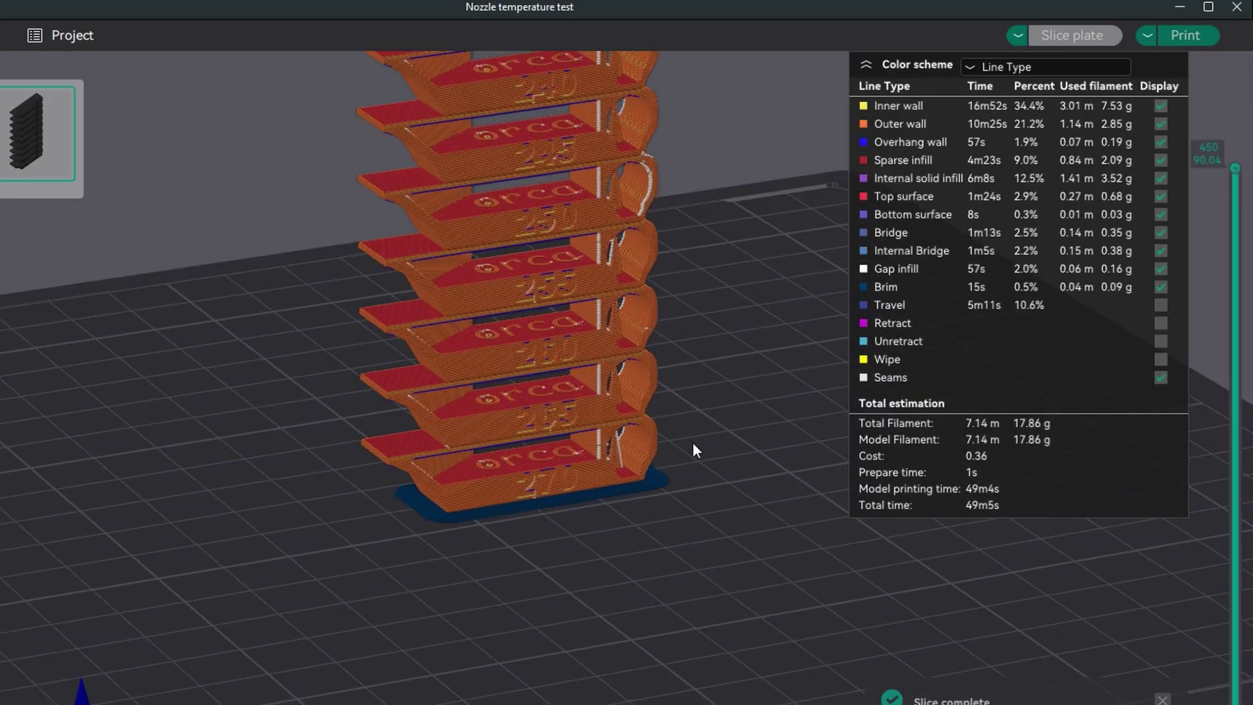
{"action": "left_click_drag", "start_coordinate": [696, 429], "coordinate": [480, 572]}
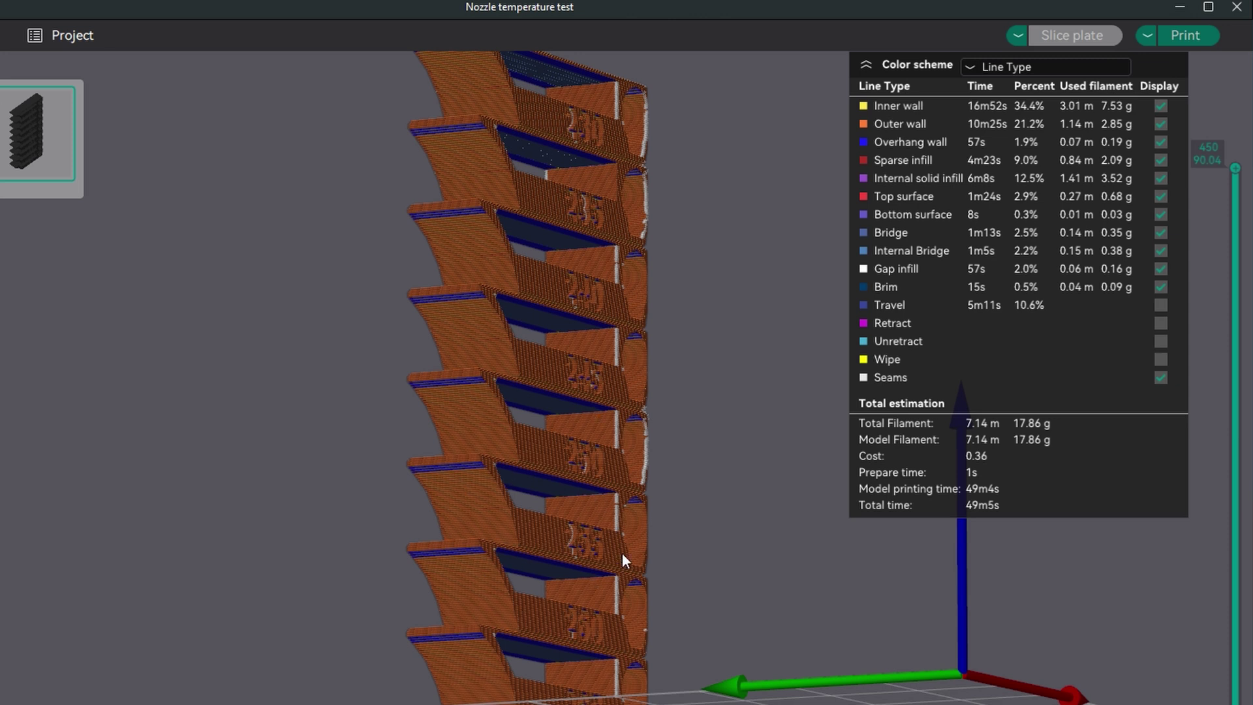
{"action": "left_click_drag", "start_coordinate": [627, 455], "coordinate": [670, 348]}
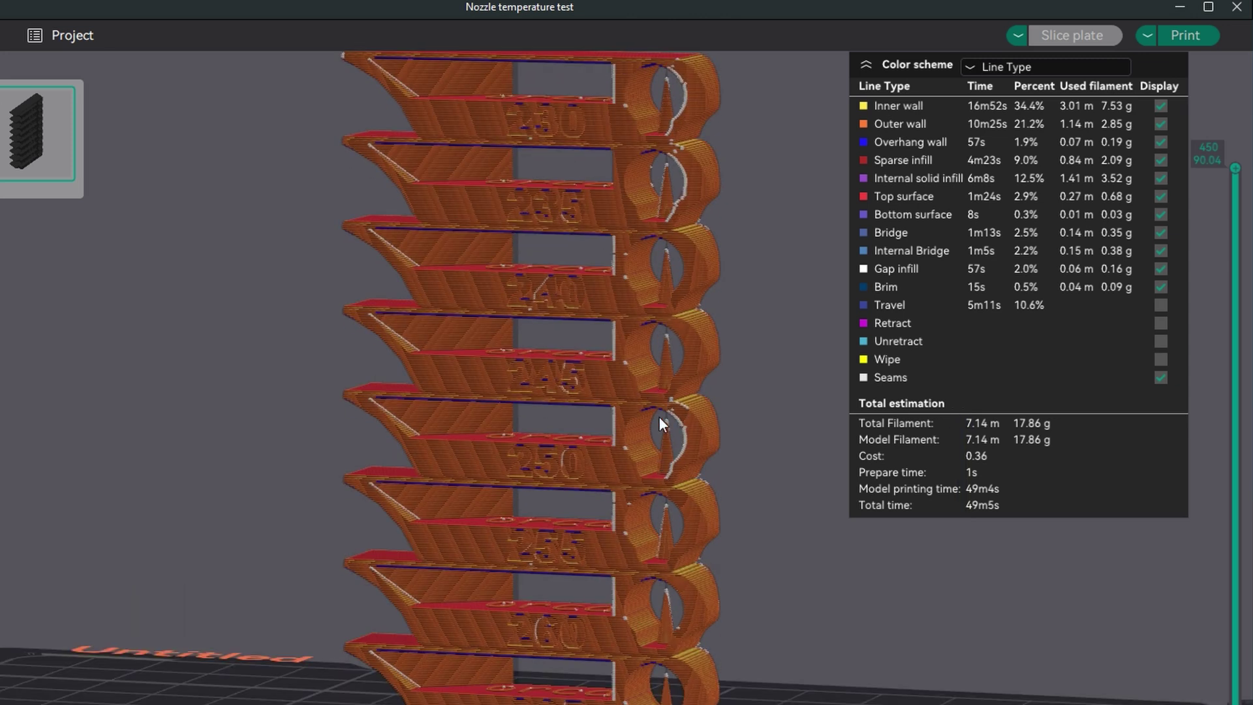
{"action": "left_click_drag", "start_coordinate": [657, 541], "coordinate": [611, 493]}
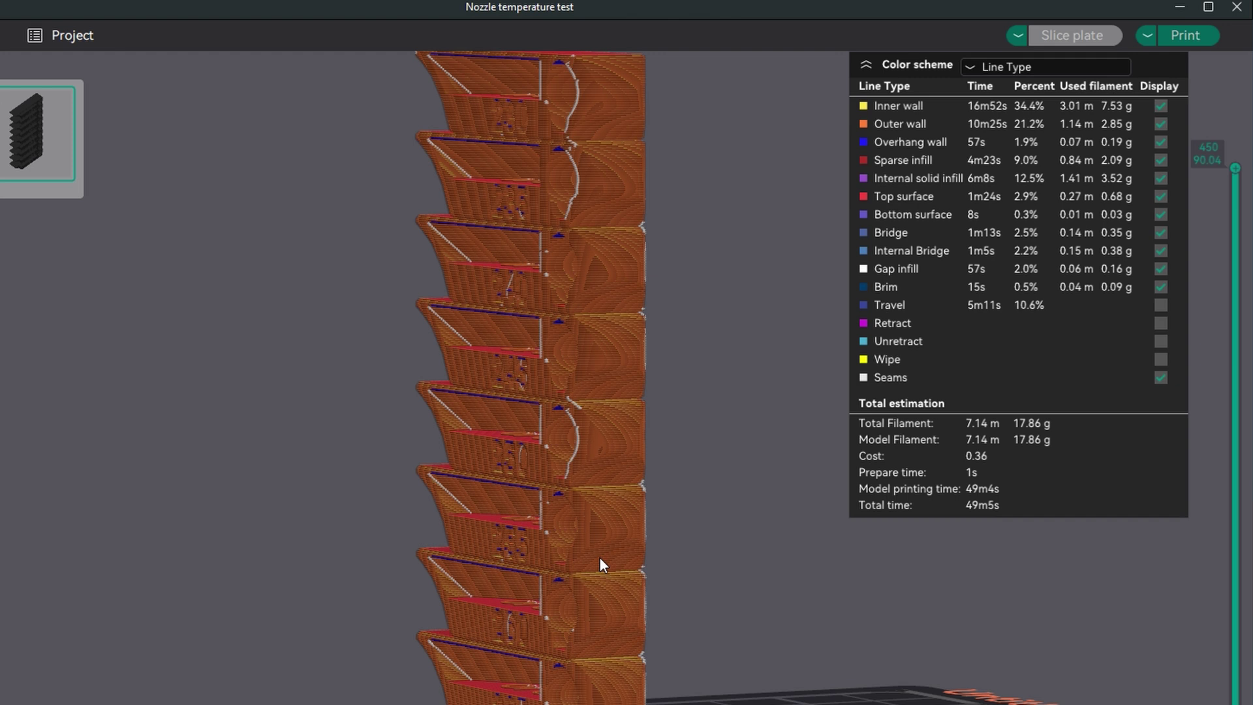
{"action": "left_click_drag", "start_coordinate": [623, 563], "coordinate": [560, 524]}
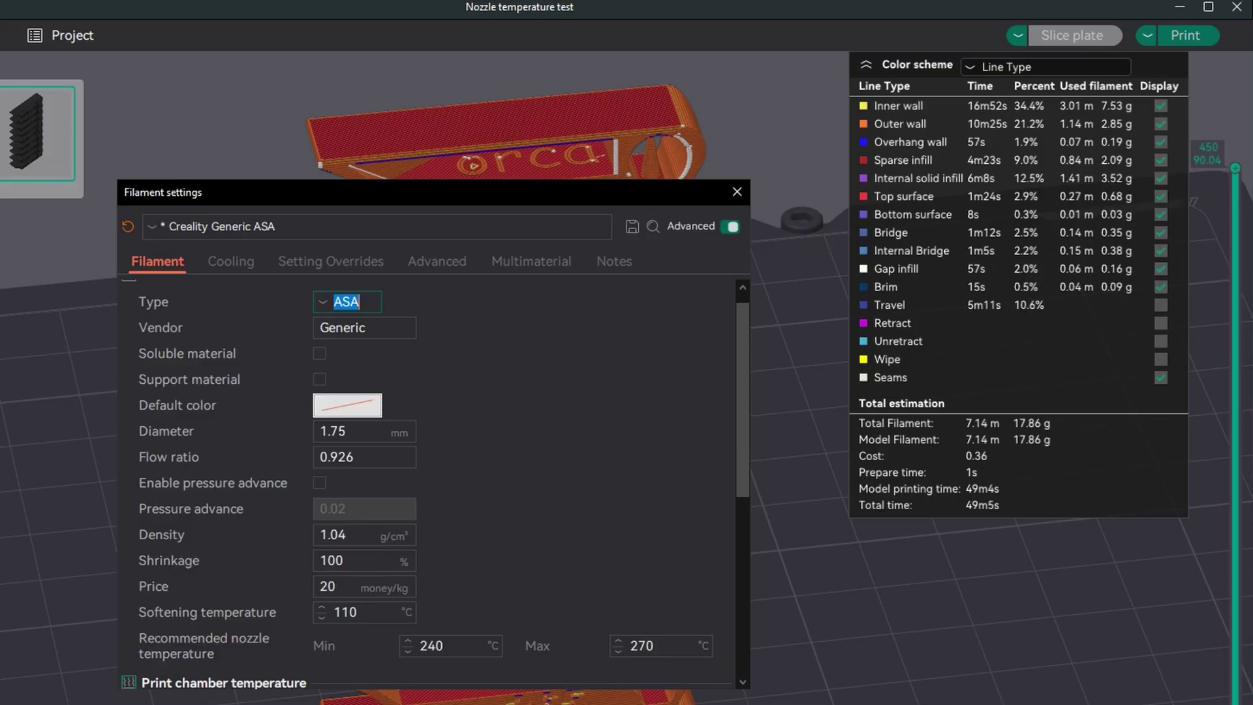
Set the filament's Textured PEI Plate bed temperature to 100 °C for the first layer and the other layers
{"action": "scroll", "coordinate": [594, 420], "scroll_direction": "down", "scroll_amount": 5}
{"action": "double_click", "coordinate": [431, 596]}
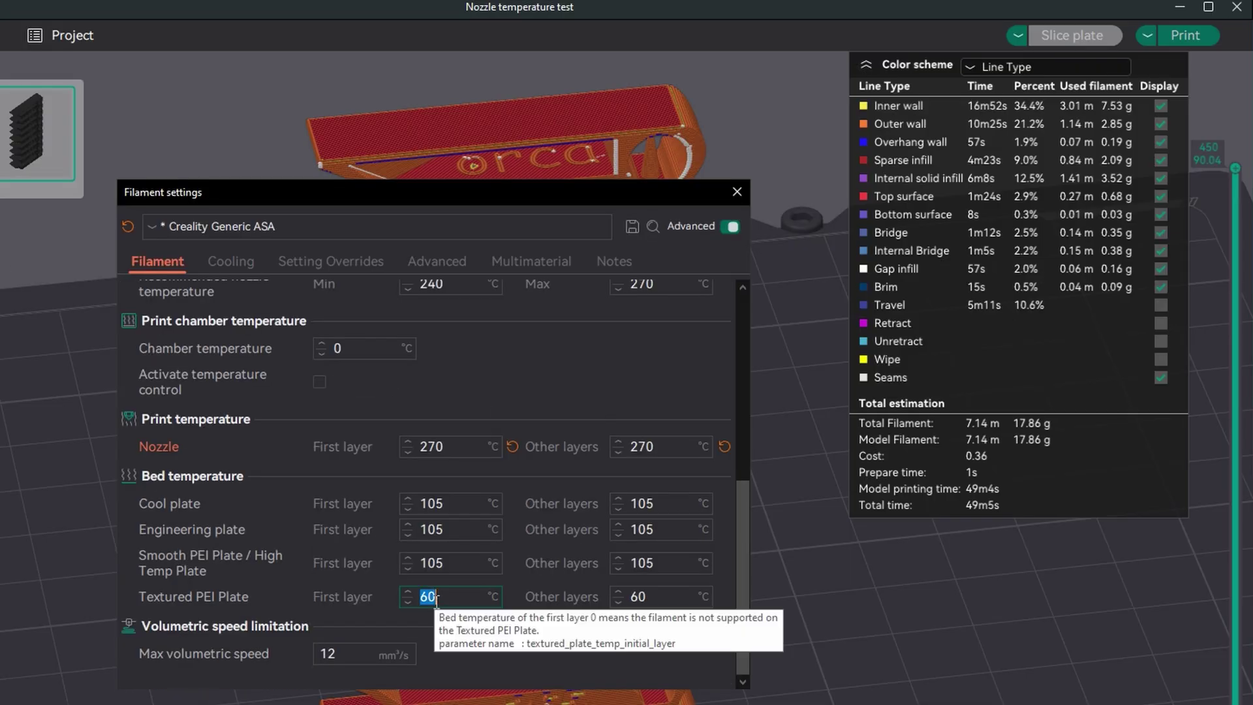
{"action": "type", "text": "100"}
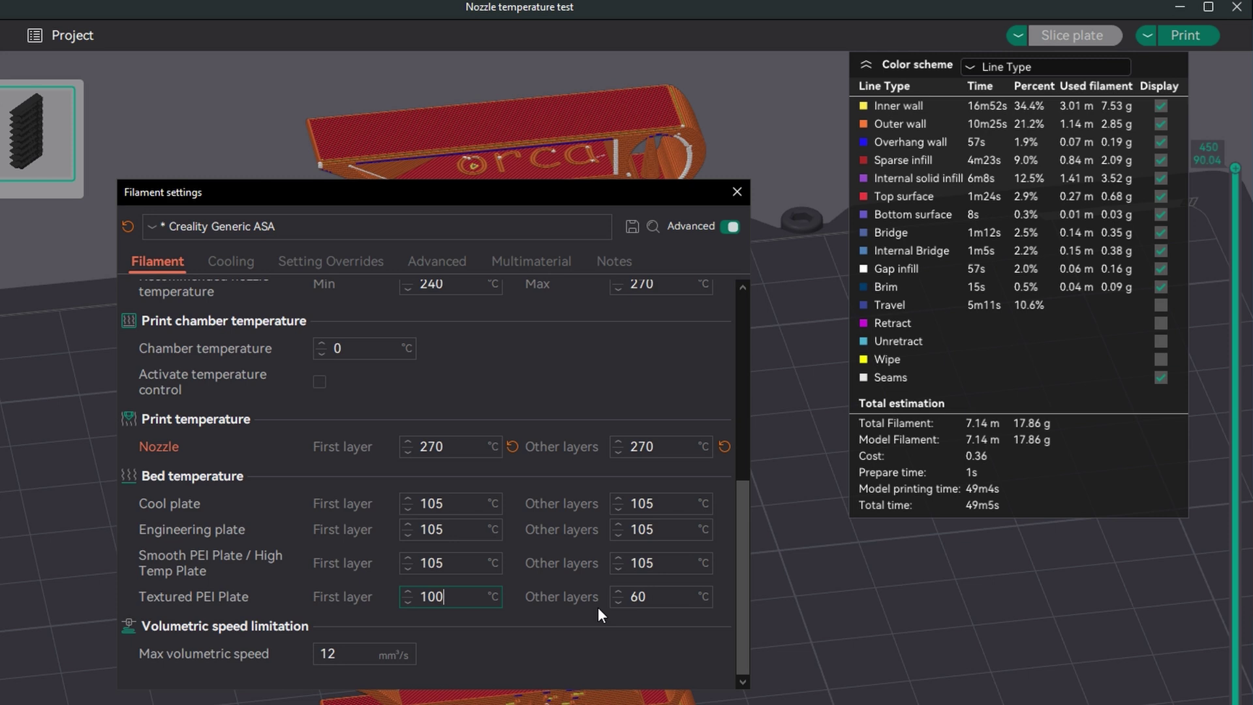
{"action": "double_click", "coordinate": [636, 601]}
{"action": "type", "text": "100"}
Save the modified filament as a user preset named "Squid Ink - Burnt Nebula"
{"action": "left_click", "coordinate": [632, 226]}
{"action": "type", "text": "Squid Ink - Burn"}
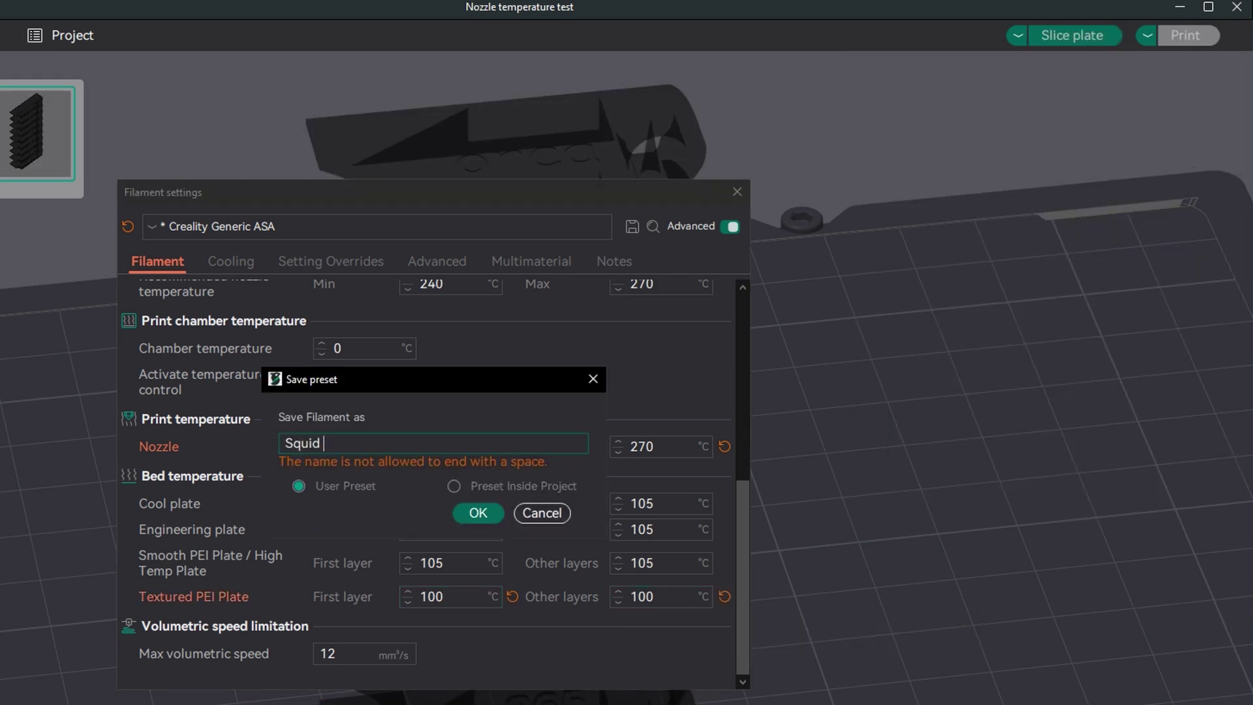
{"action": "type", "text": "t Nebula"}
{"action": "left_click", "coordinate": [479, 496]}
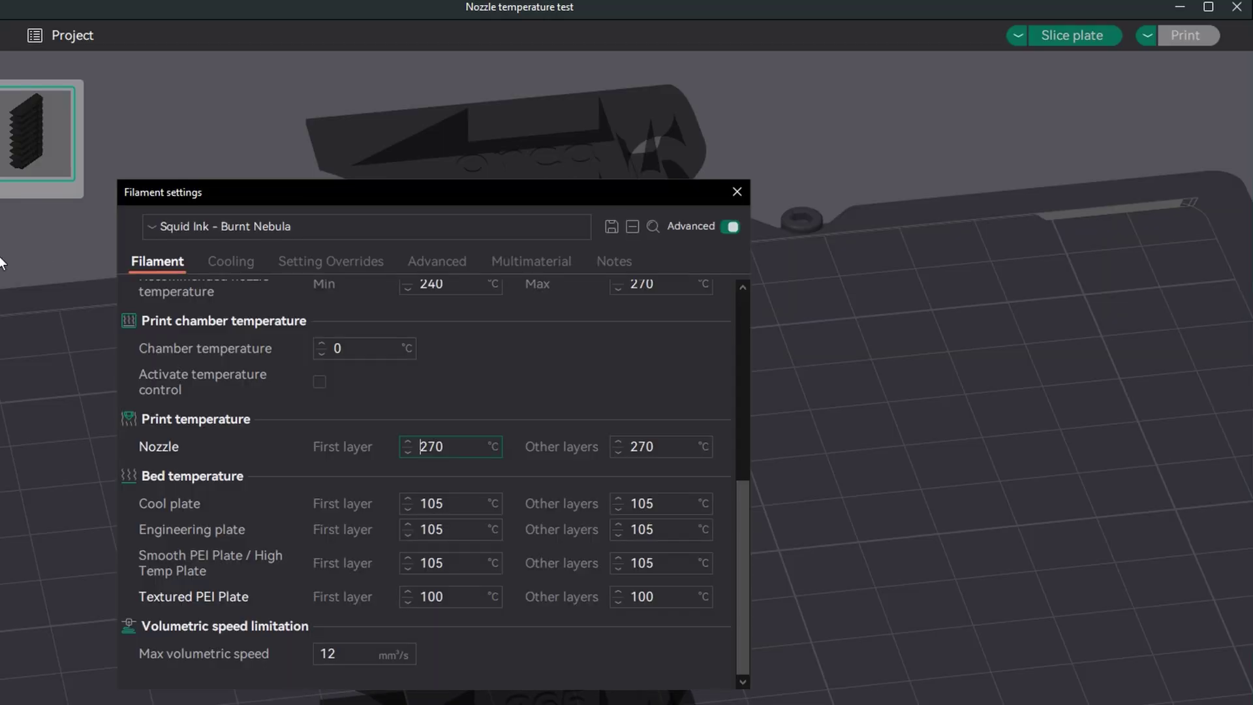
Set the nozzle temperature to 260 °C for the first layer and 255 °C for other layers, and save the filament preset
{"action": "double_click", "coordinate": [461, 445]}
{"action": "type", "text": "260"}
{"action": "double_click", "coordinate": [616, 447]}
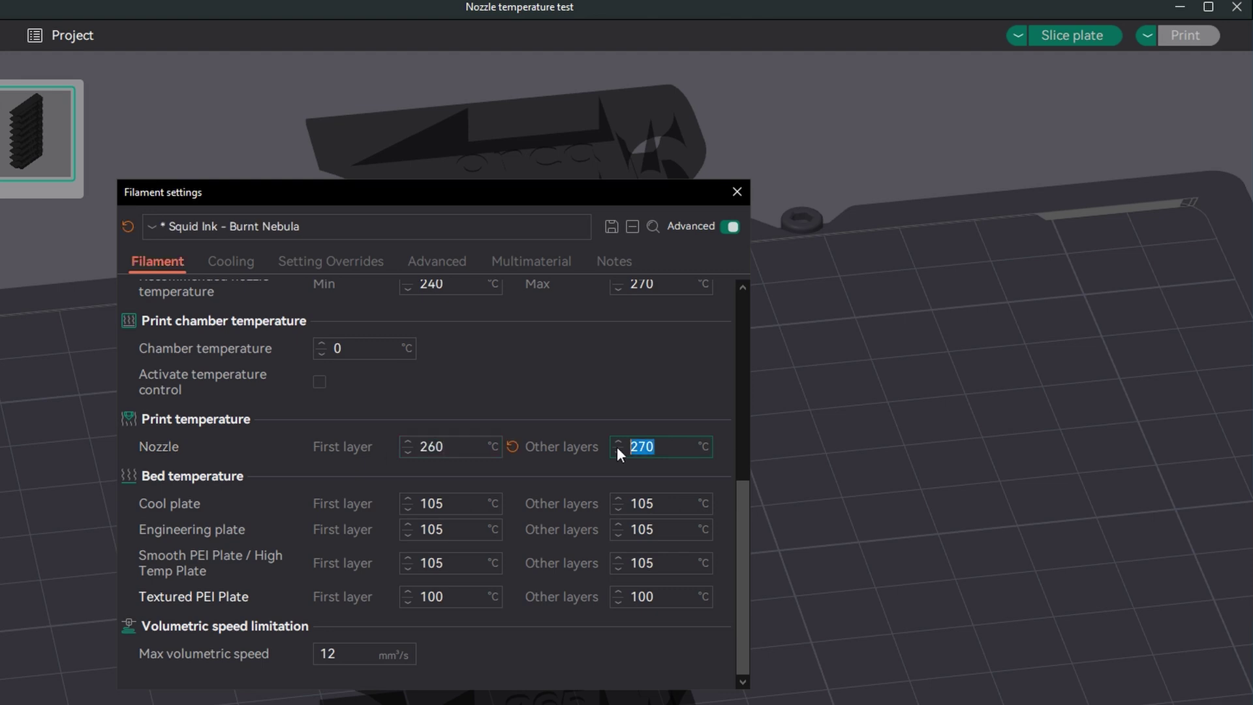
{"action": "type", "text": "255"}
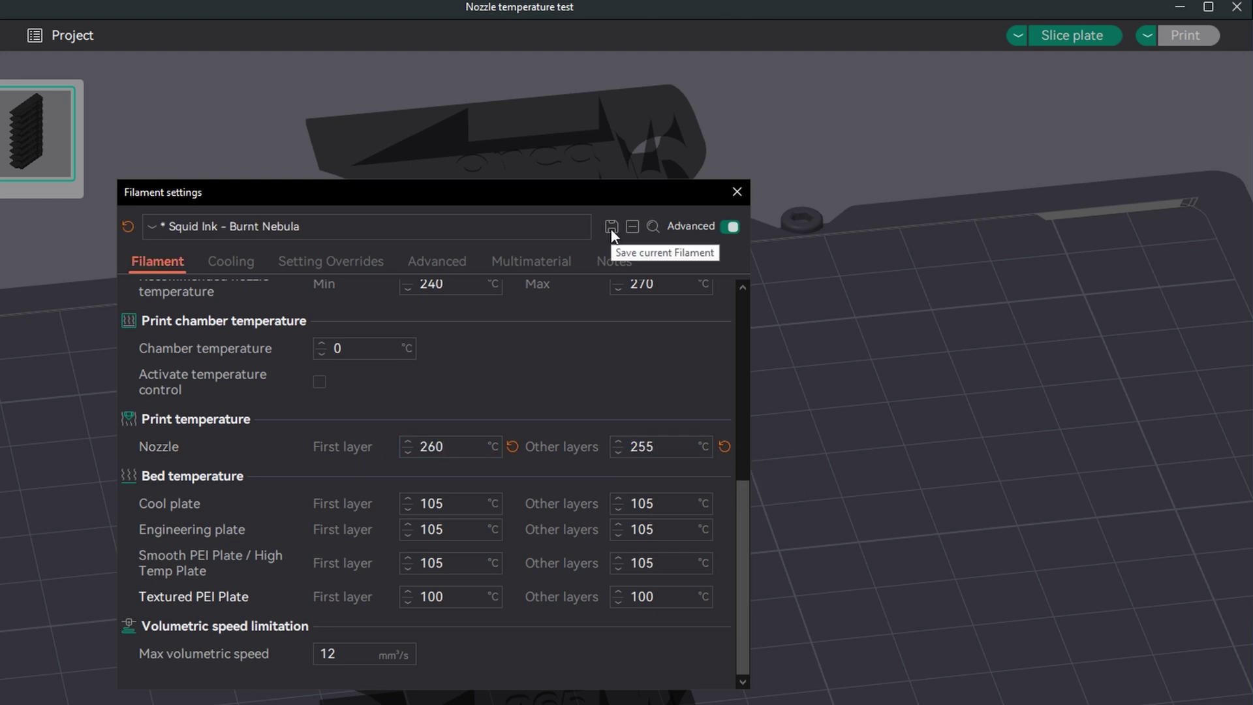
{"action": "left_click", "coordinate": [611, 226]}
Start a flow rate calibration
{"action": "left_click", "coordinate": [240, 13]}
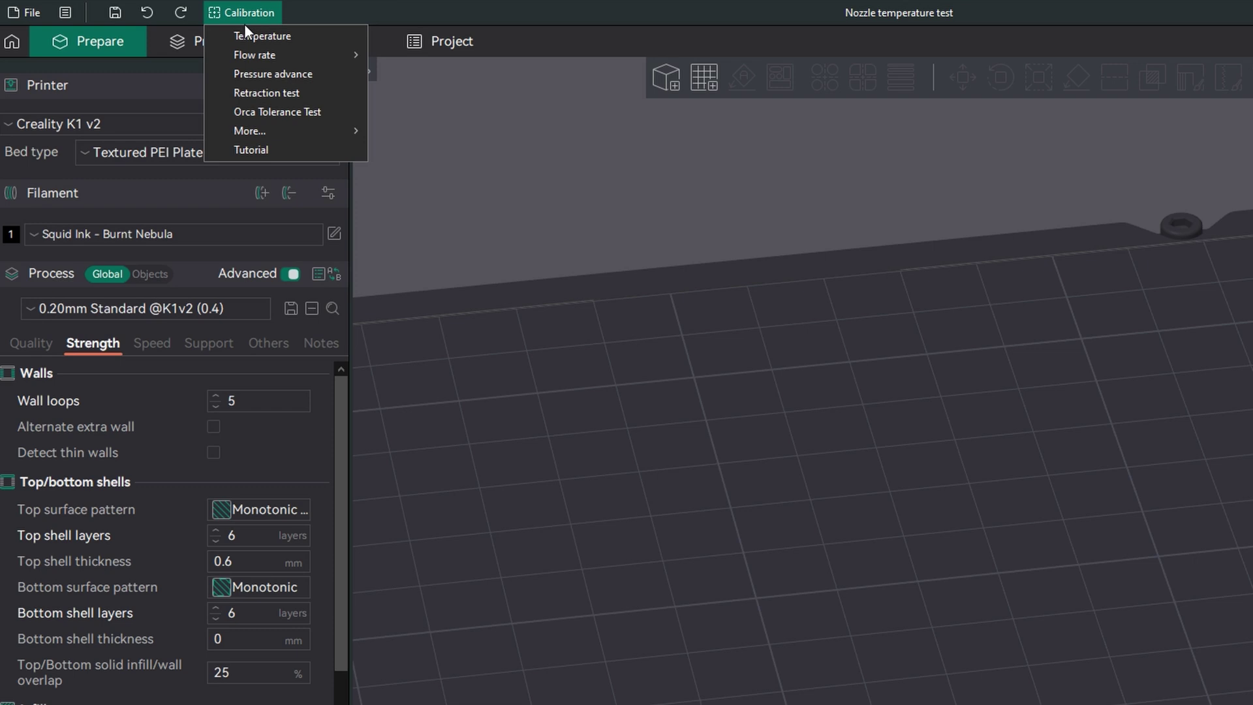
{"action": "mouse_move", "coordinate": [257, 49]}
{"action": "left_click", "coordinate": [382, 57]}
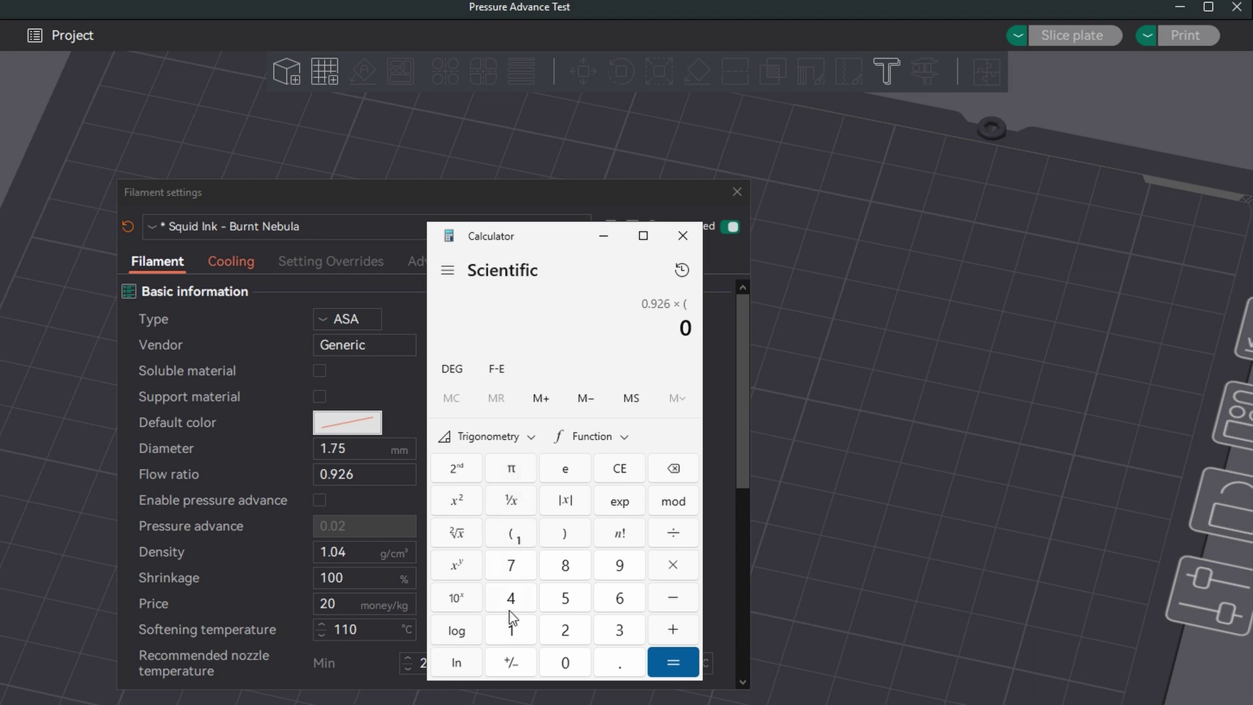
Calculate the new flow ratio in Calculator as 0.926 × (105) ÷ 100
{"action": "left_click", "coordinate": [511, 629]}
{"action": "left_click", "coordinate": [558, 658]}
{"action": "left_click", "coordinate": [563, 606]}
{"action": "left_click", "coordinate": [570, 535]}
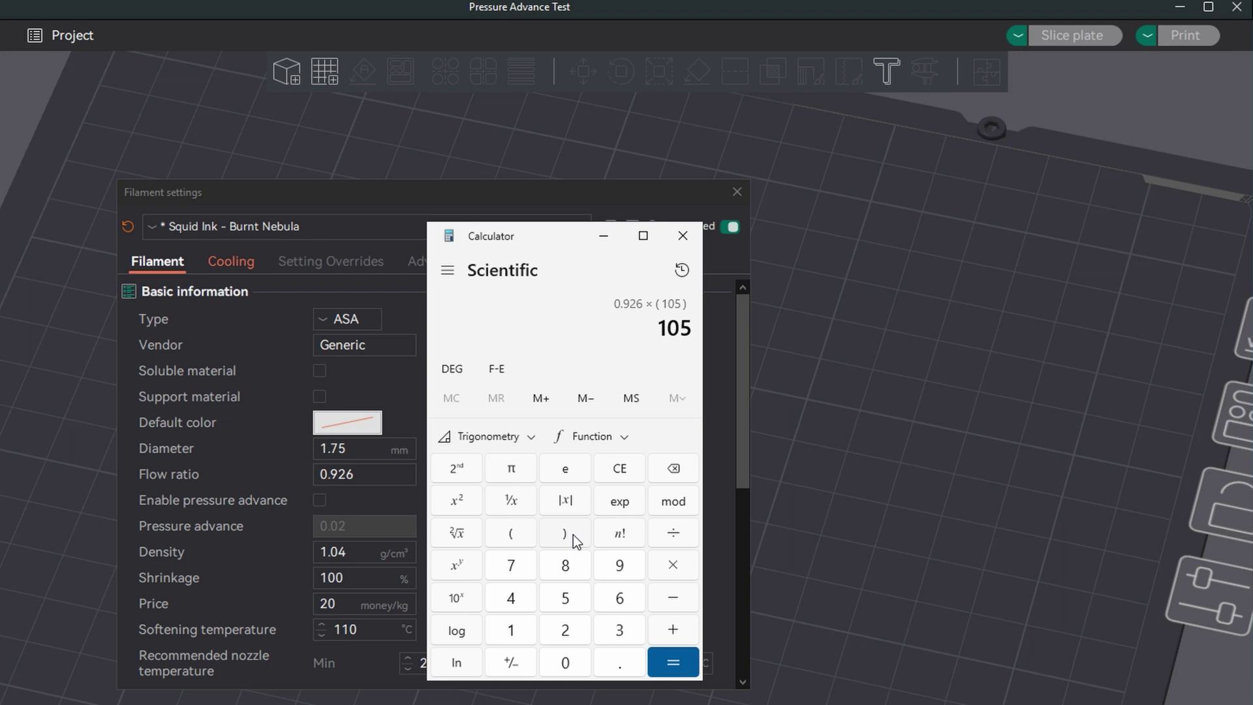
{"action": "left_click", "coordinate": [653, 542]}
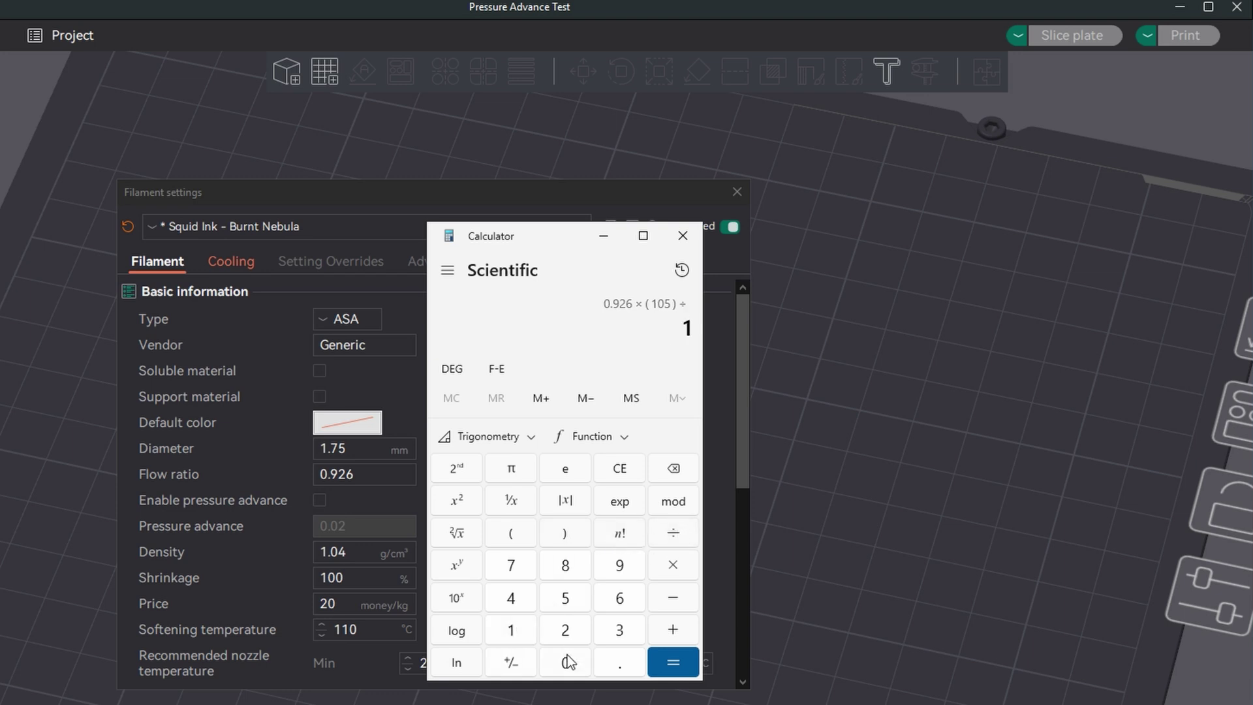
{"action": "left_click", "coordinate": [673, 663]}
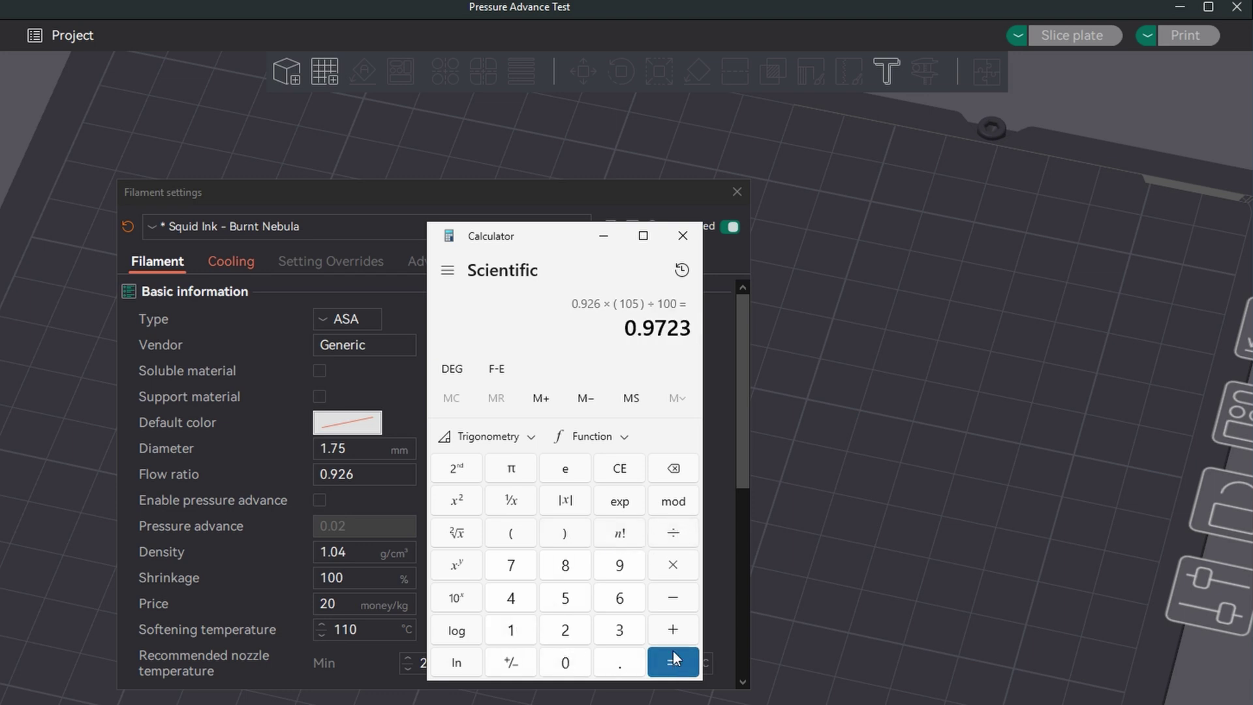
Set the filament's flow ratio to 0.9723 and save it to the Squid Ink - Burnt Nebula preset
{"action": "left_click_drag", "start_coordinate": [627, 324], "coordinate": [690, 328]}
{"action": "double_click", "coordinate": [389, 474]}
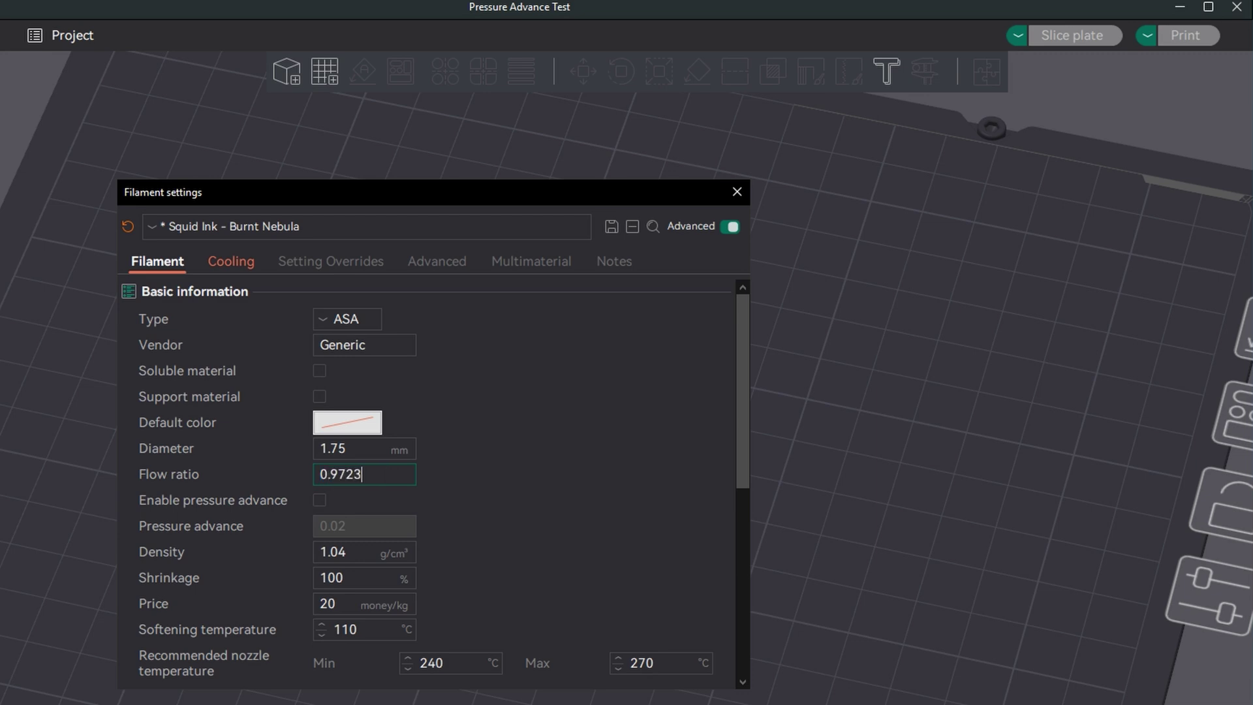
{"action": "left_click", "coordinate": [612, 226]}
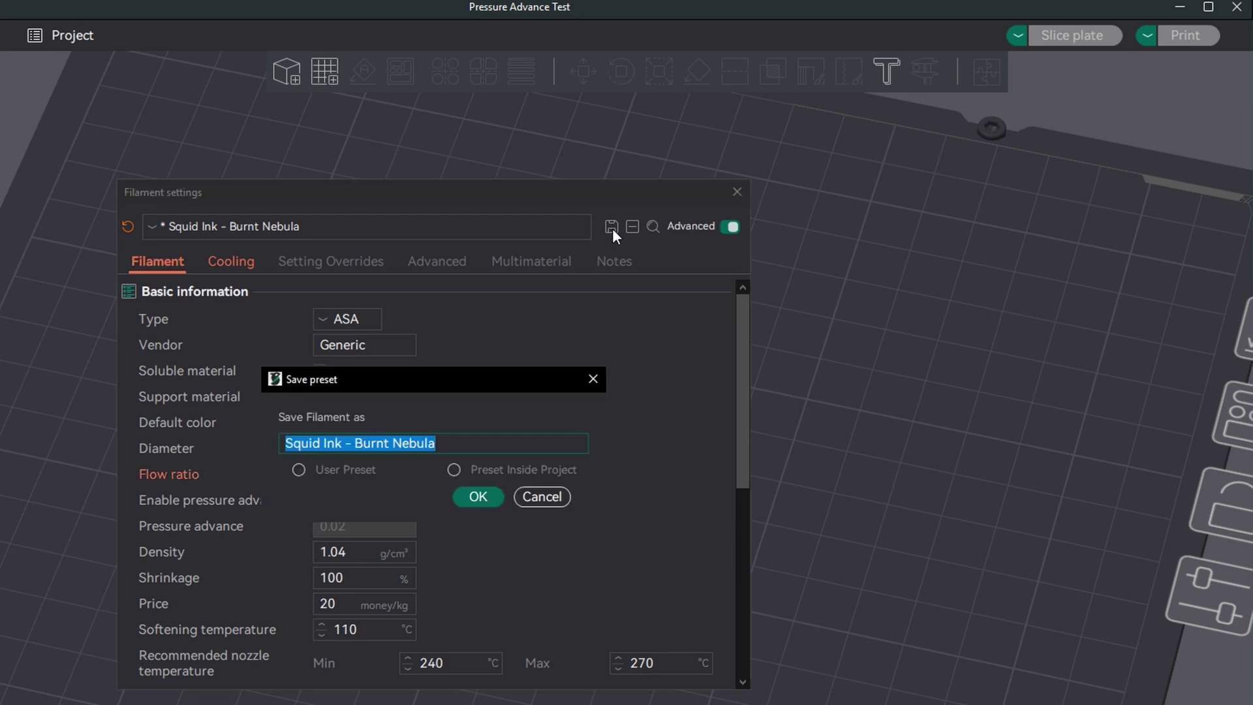
{"action": "left_click", "coordinate": [467, 495]}
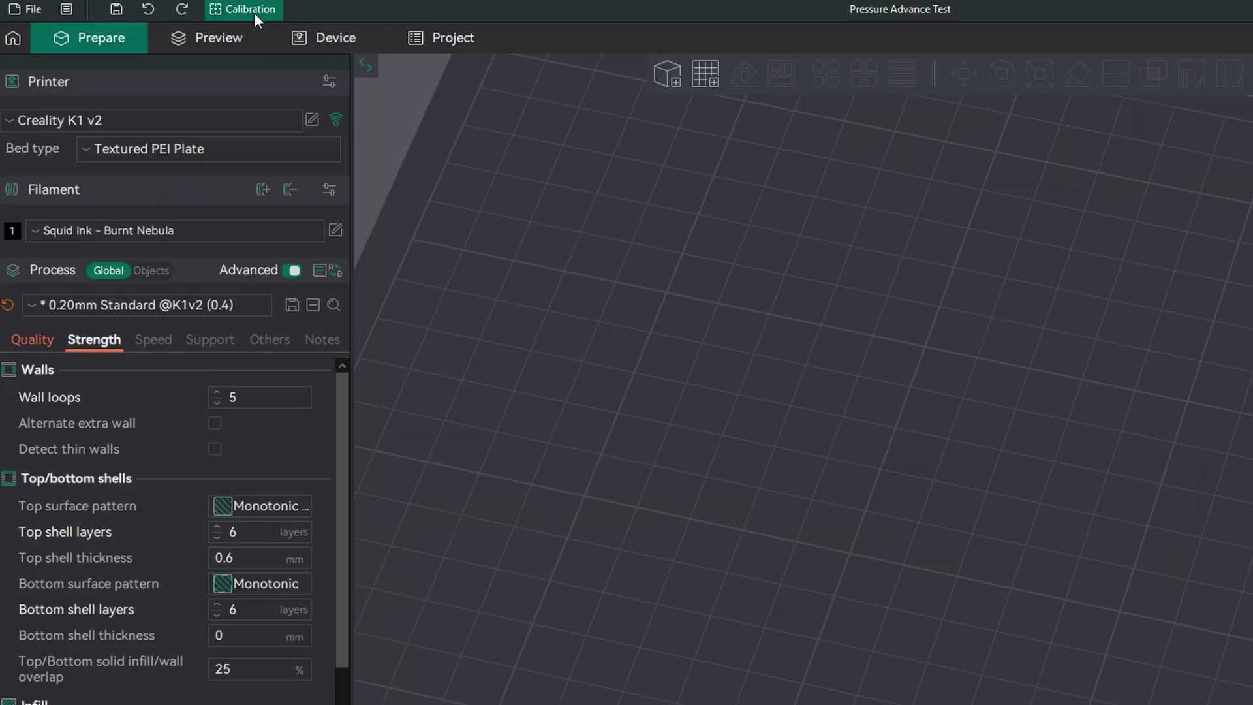
Generate and slice a DDE PA Tower pressure advance test with start PA 0.01, end PA 0.04 and step 0.001
{"action": "left_click", "coordinate": [253, 10]}
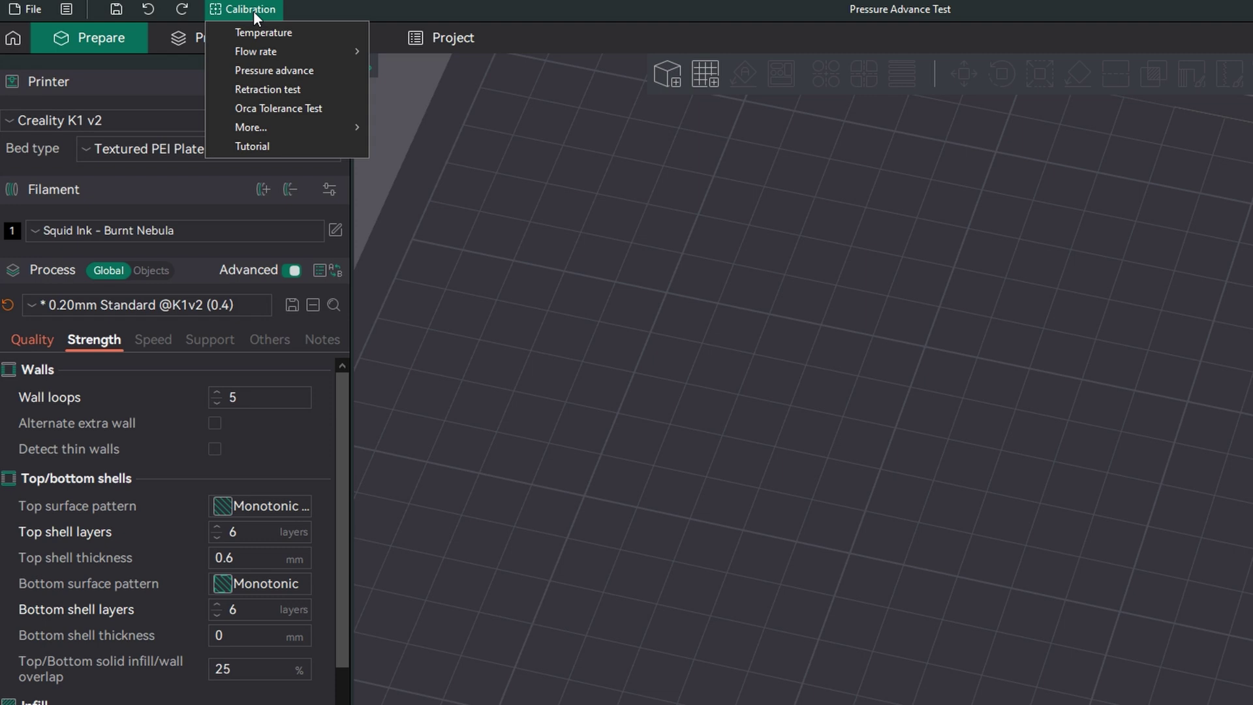
{"action": "left_click", "coordinate": [266, 69]}
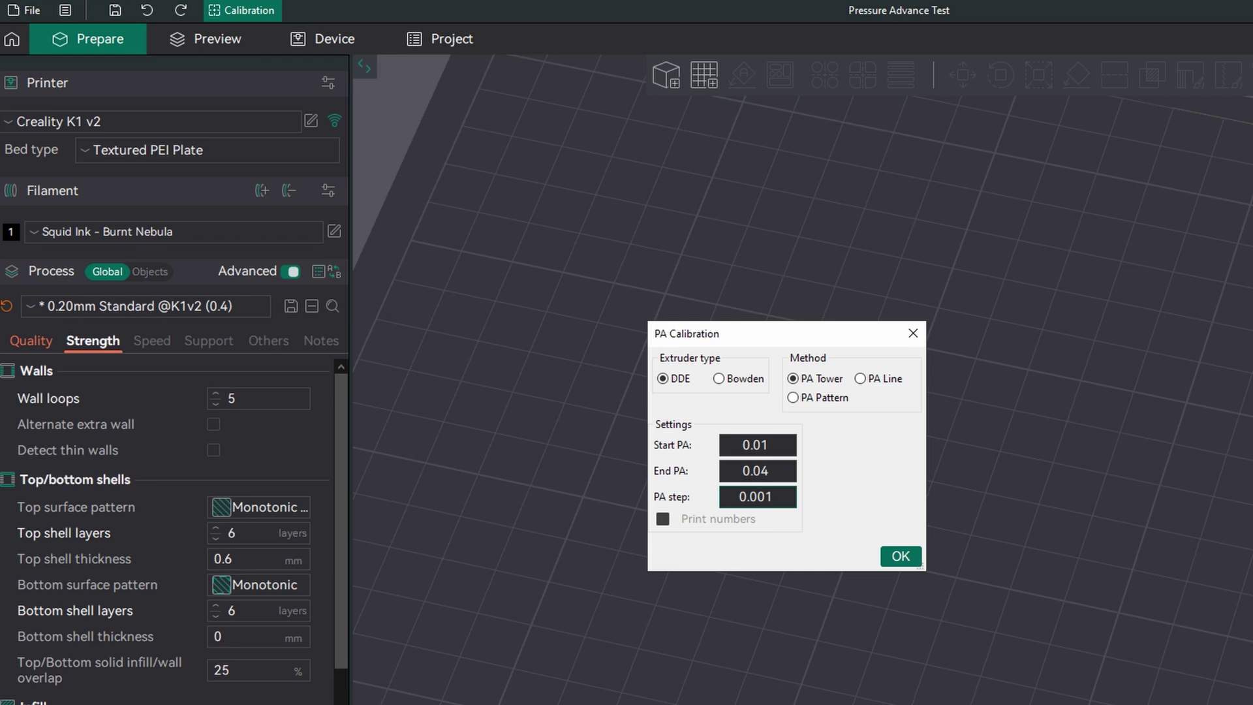
{"action": "left_click", "coordinate": [902, 560]}
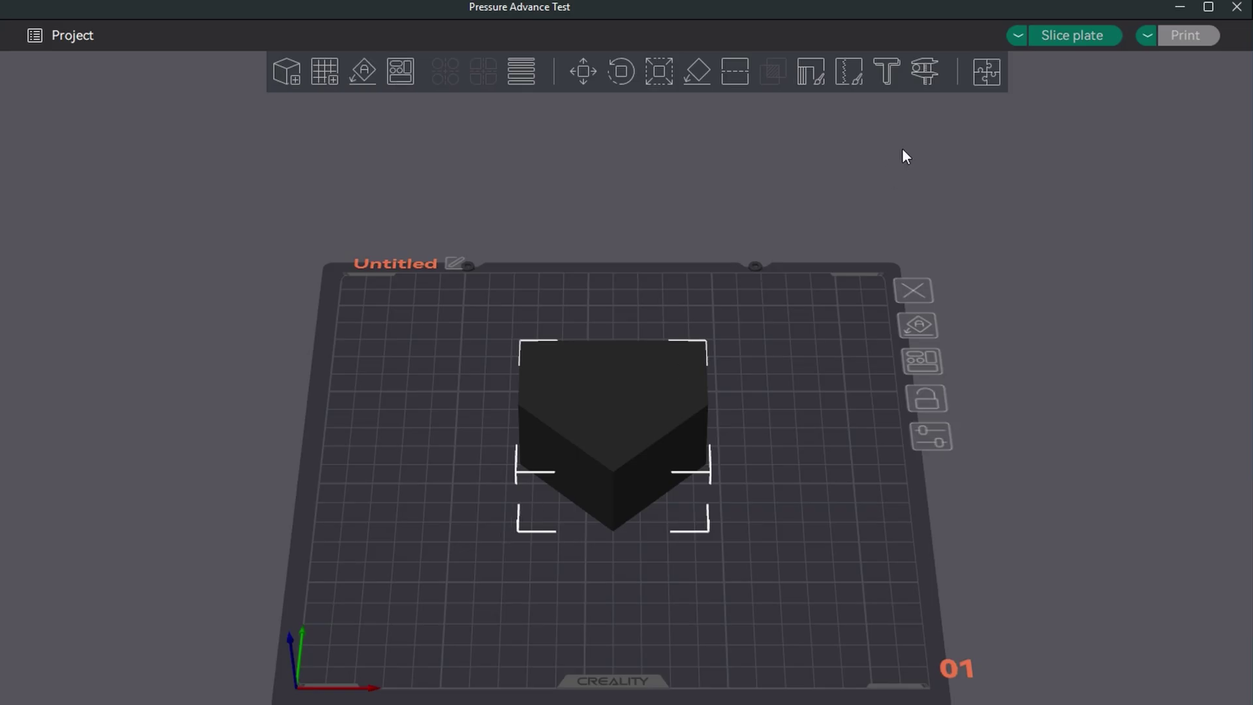
{"action": "left_click", "coordinate": [1058, 37]}
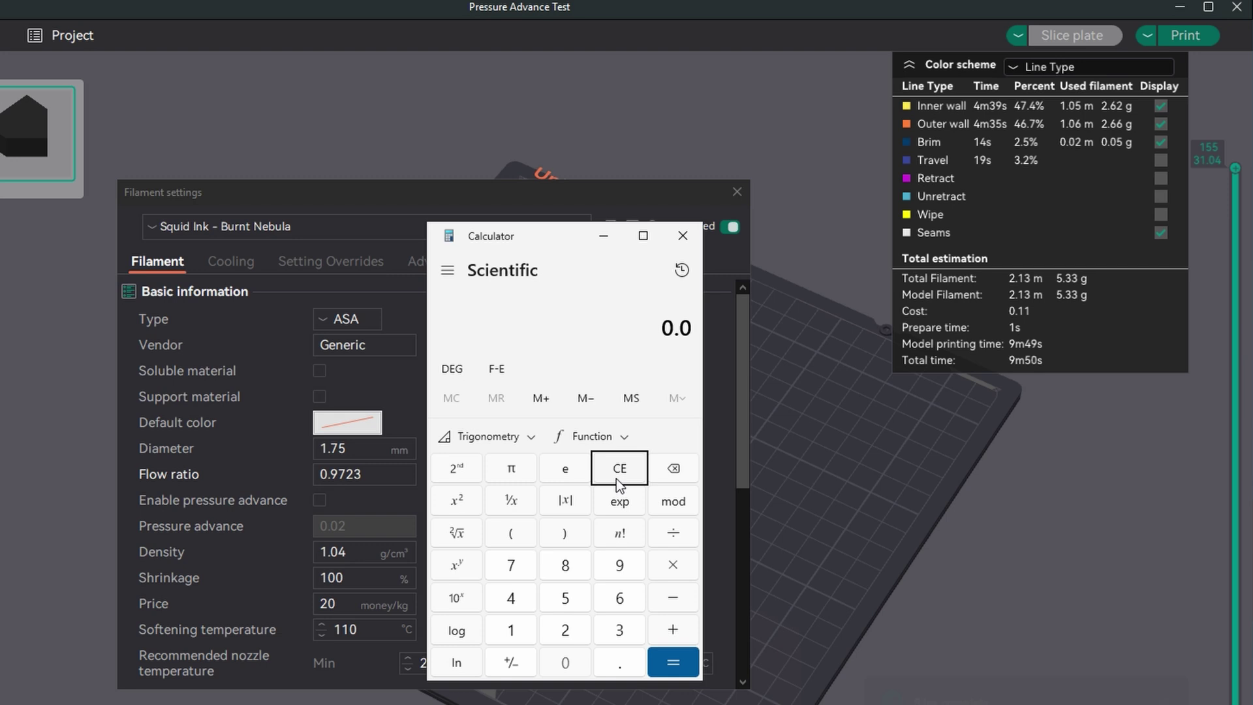
Calculate the pressure advance value in Calculator as 0.01 + (16 × 0.001)
{"action": "left_click", "coordinate": [676, 629]}
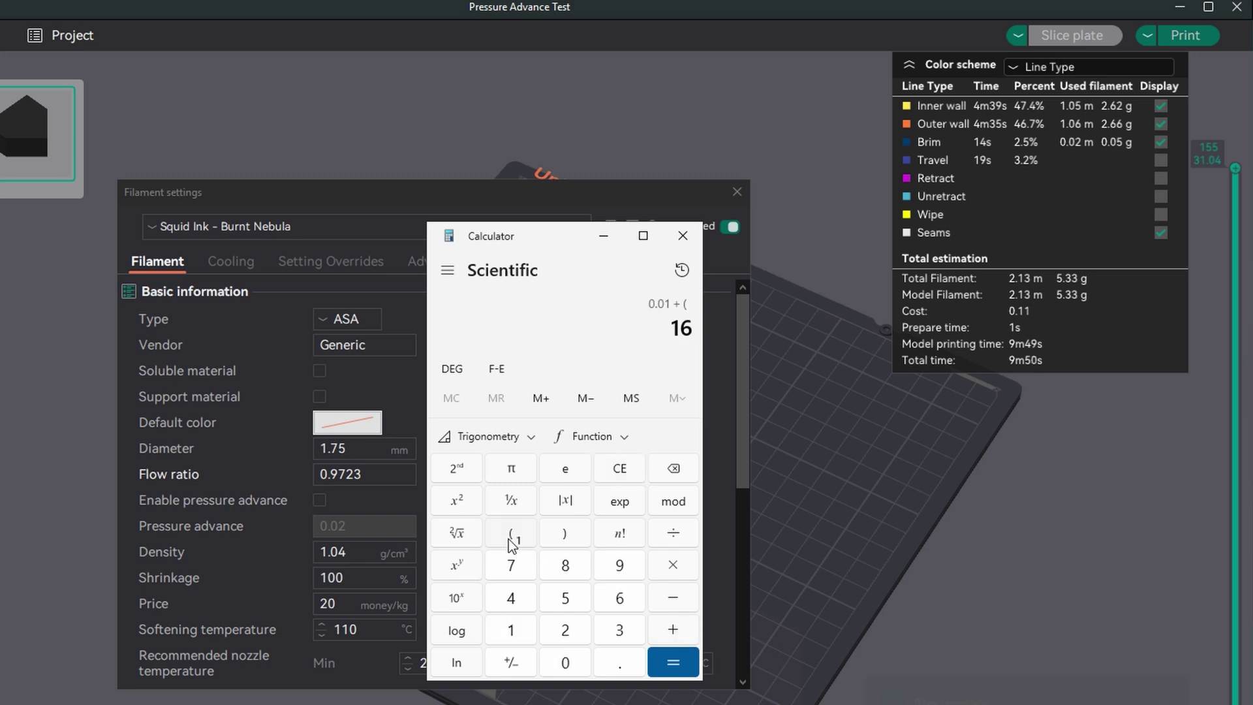
{"action": "type", "text": "*0.001"}
{"action": "left_click", "coordinate": [559, 528]}
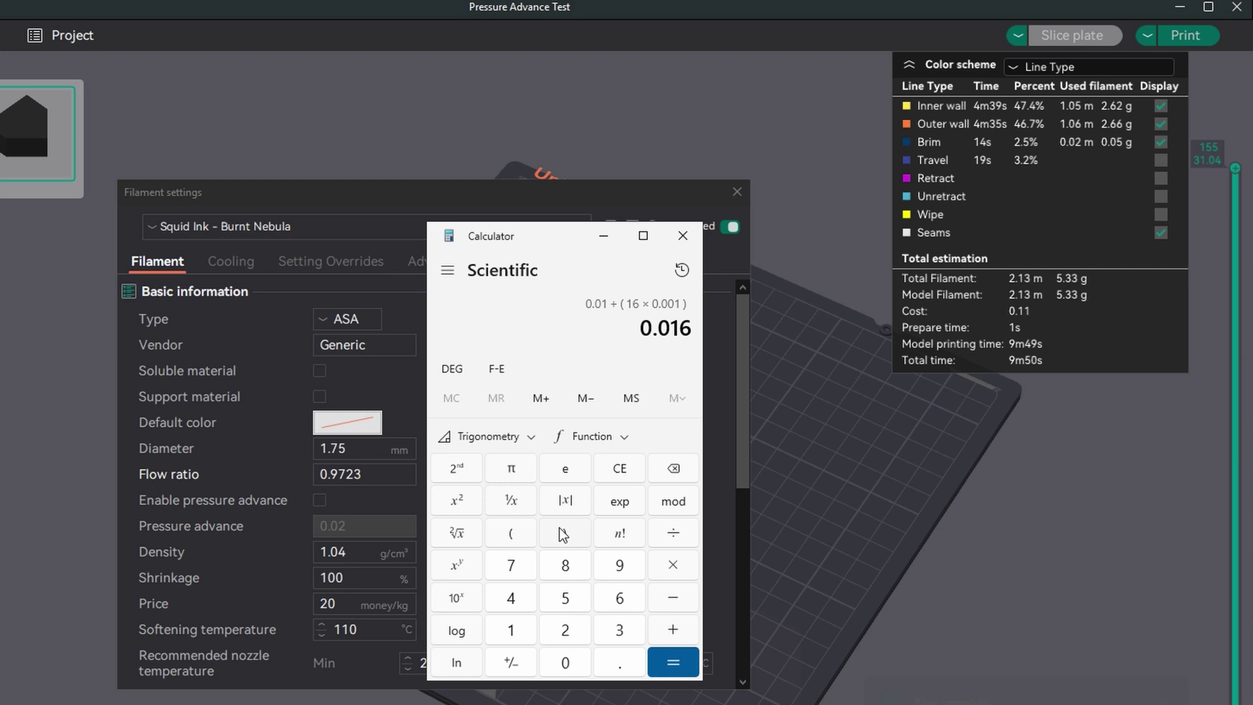
{"action": "key", "text": "Return"}
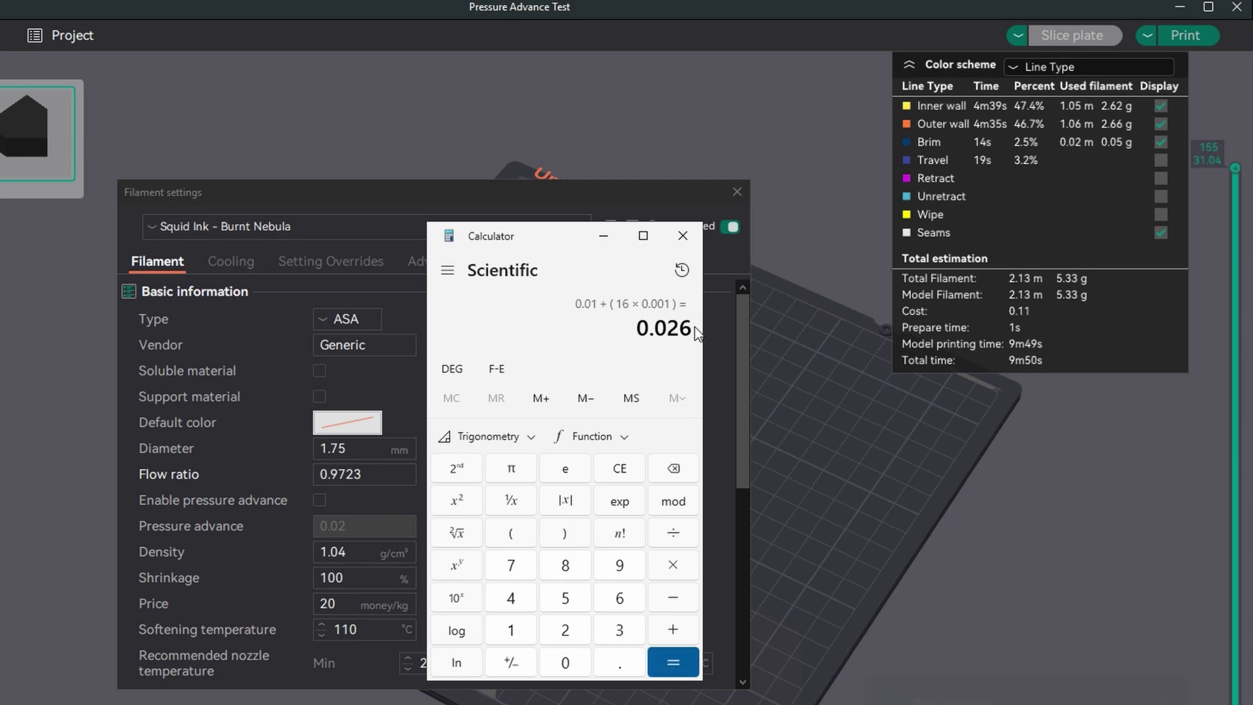
Enable pressure advance for the filament and set its value to 0.026
{"action": "left_click", "coordinate": [319, 500]}
{"action": "left_click", "coordinate": [350, 525]}
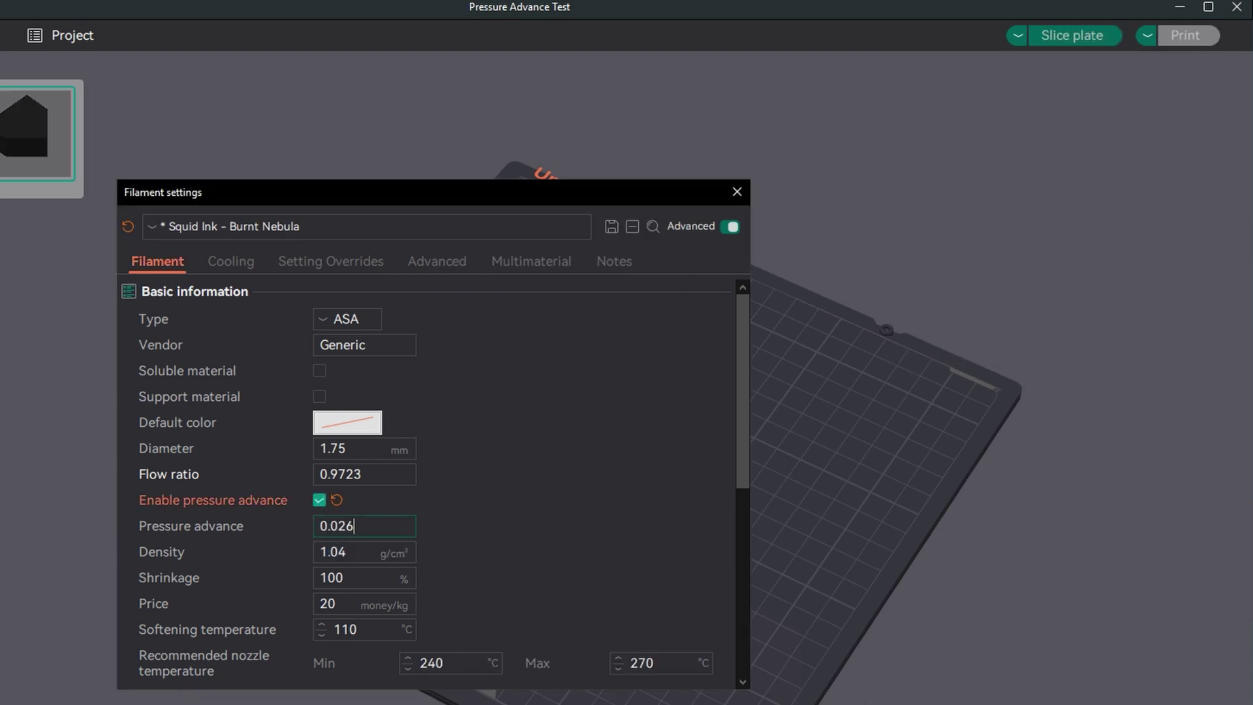
Save the pressure advance setting to the Squid Ink - Burnt Nebula preset and close the filament settings
{"action": "left_click", "coordinate": [612, 225]}
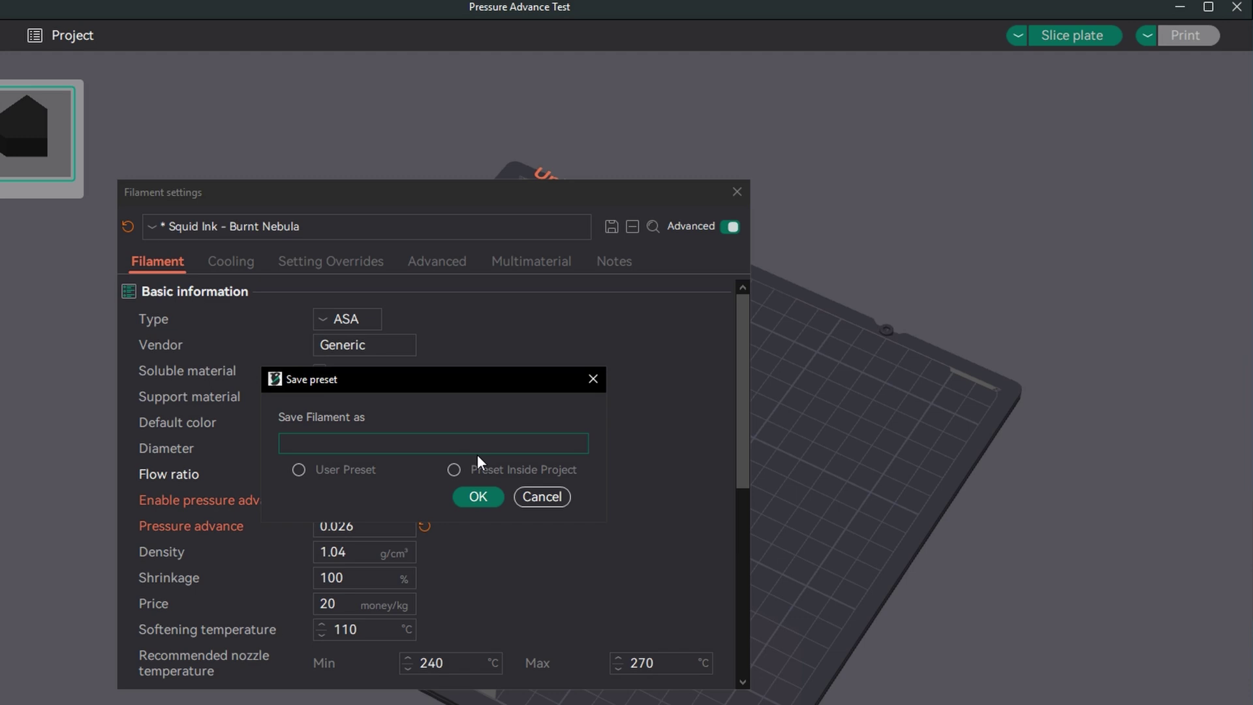
{"action": "left_click", "coordinate": [470, 494]}
{"action": "left_click", "coordinate": [736, 192]}
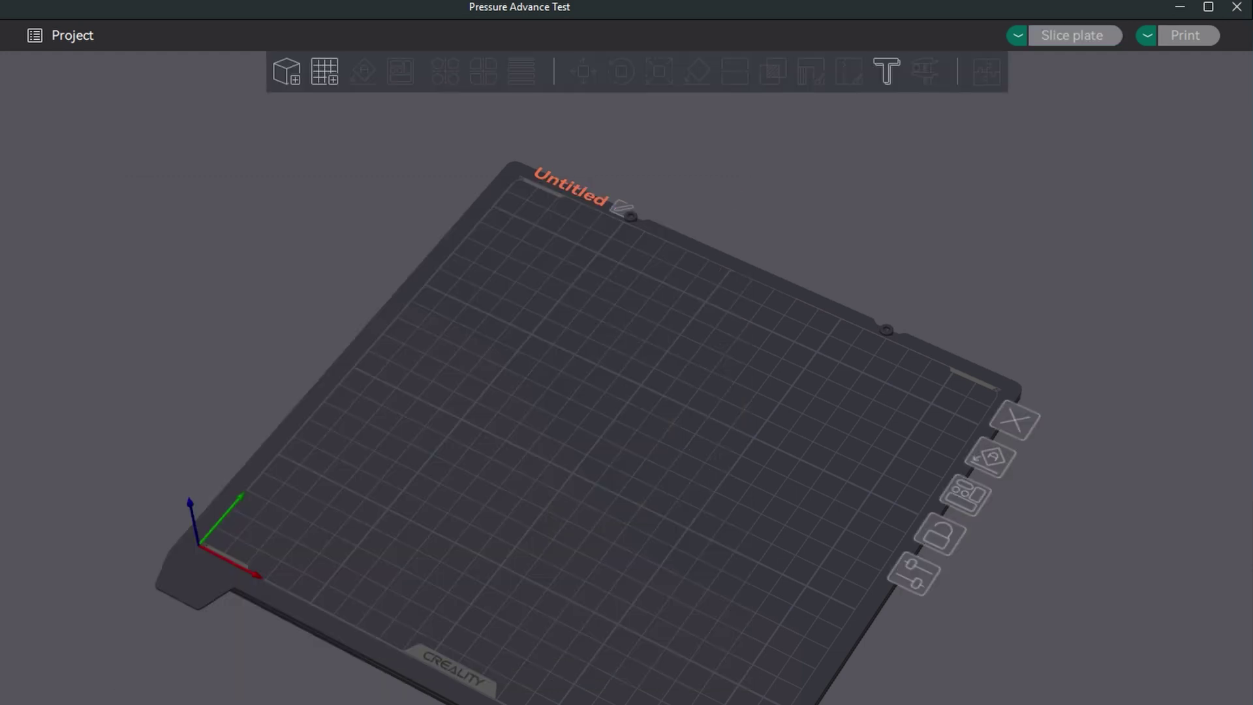
Generate the Pass 2 flow rate calibration test and slice its plate
{"action": "left_click", "coordinate": [235, 13]}
{"action": "mouse_move", "coordinate": [280, 54]}
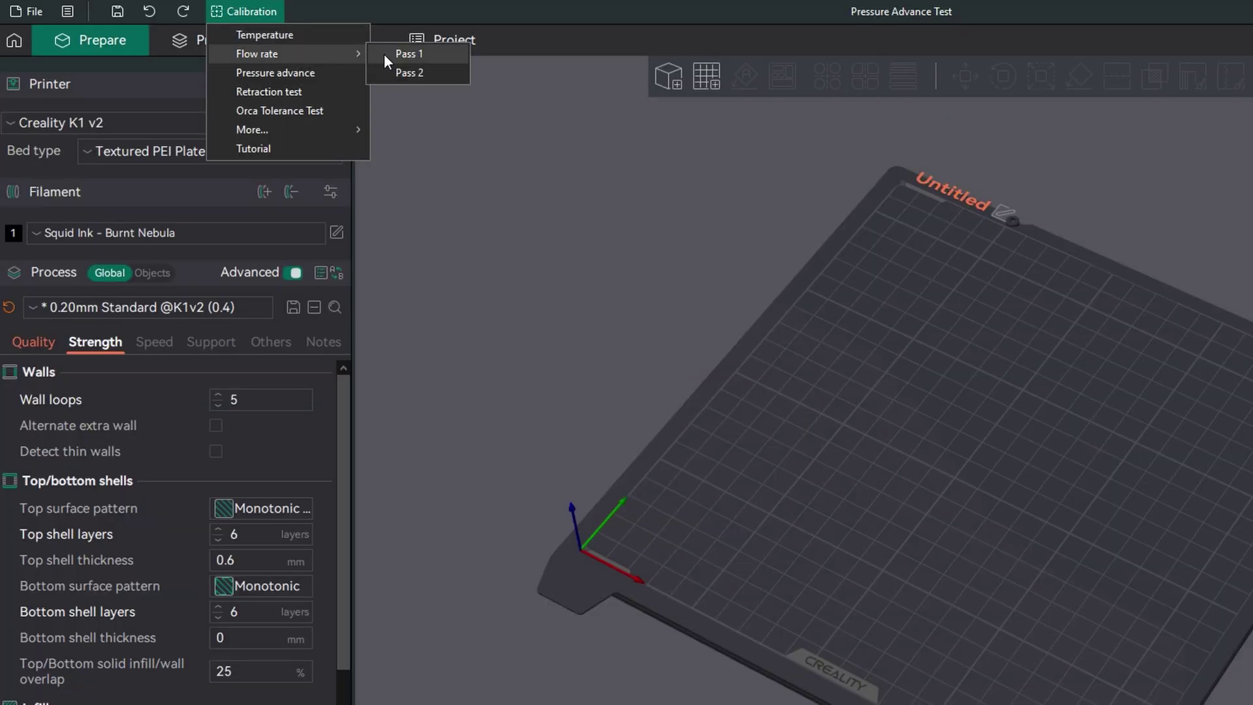
{"action": "left_click", "coordinate": [394, 78]}
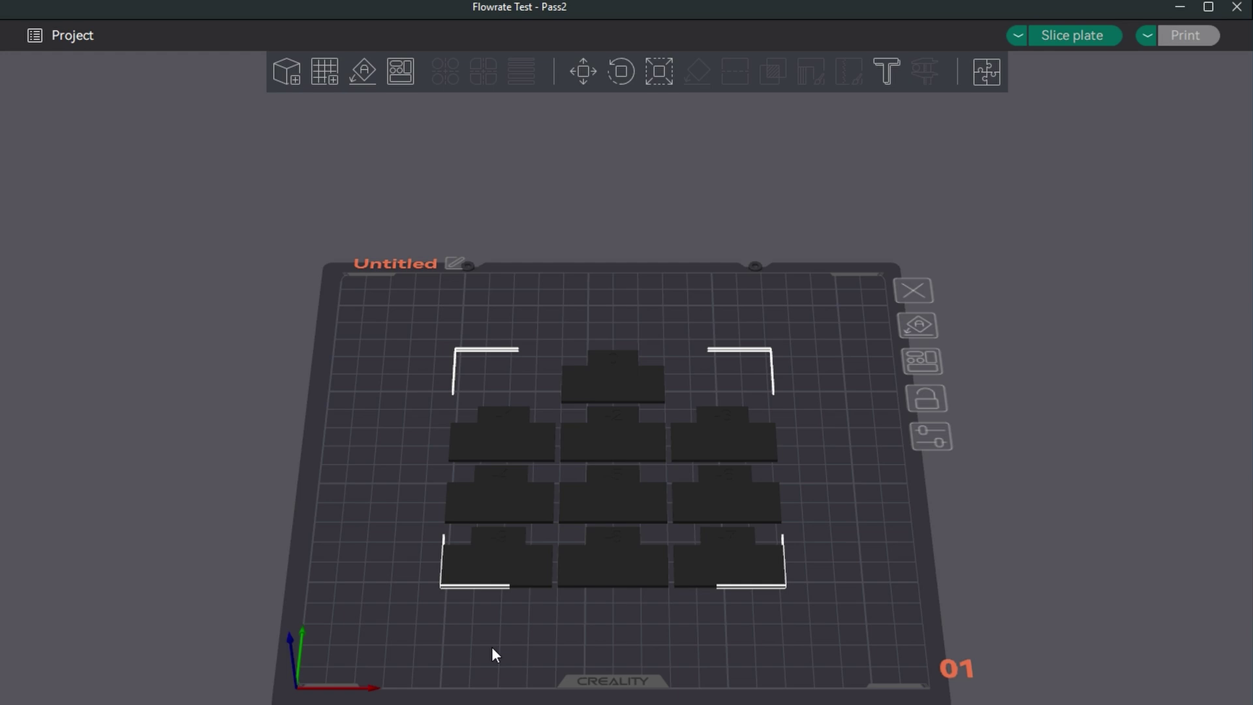
{"action": "left_click", "coordinate": [1070, 35]}
{"action": "left_click_drag", "start_coordinate": [828, 571], "coordinate": [779, 570]}
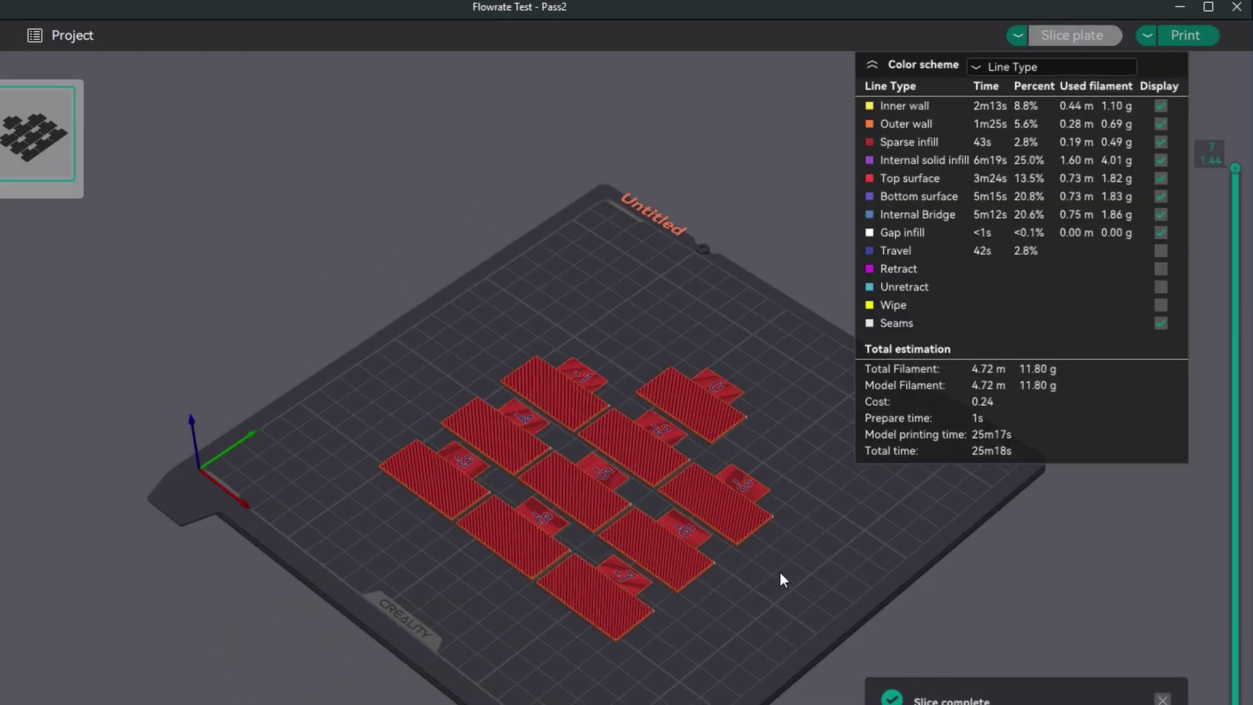
{"action": "scroll", "coordinate": [729, 566], "scroll_direction": "up", "scroll_amount": 3}
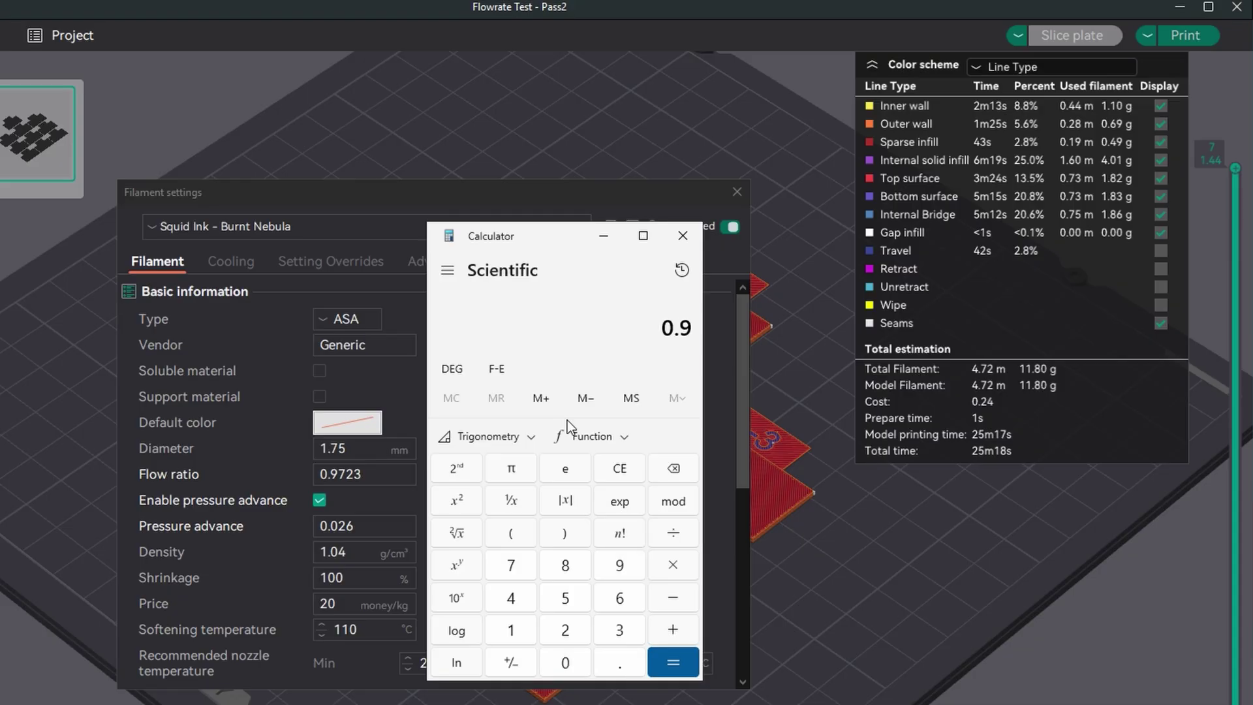
Calculate the corrected flow ratio in Calculator as 0.9723 × (100 - 3) ÷ 100
{"action": "type", "text": "723"}
{"action": "left_click", "coordinate": [669, 572]}
{"action": "left_click", "coordinate": [523, 538]}
{"action": "type", "text": "100-3"}
{"action": "left_click", "coordinate": [561, 537]}
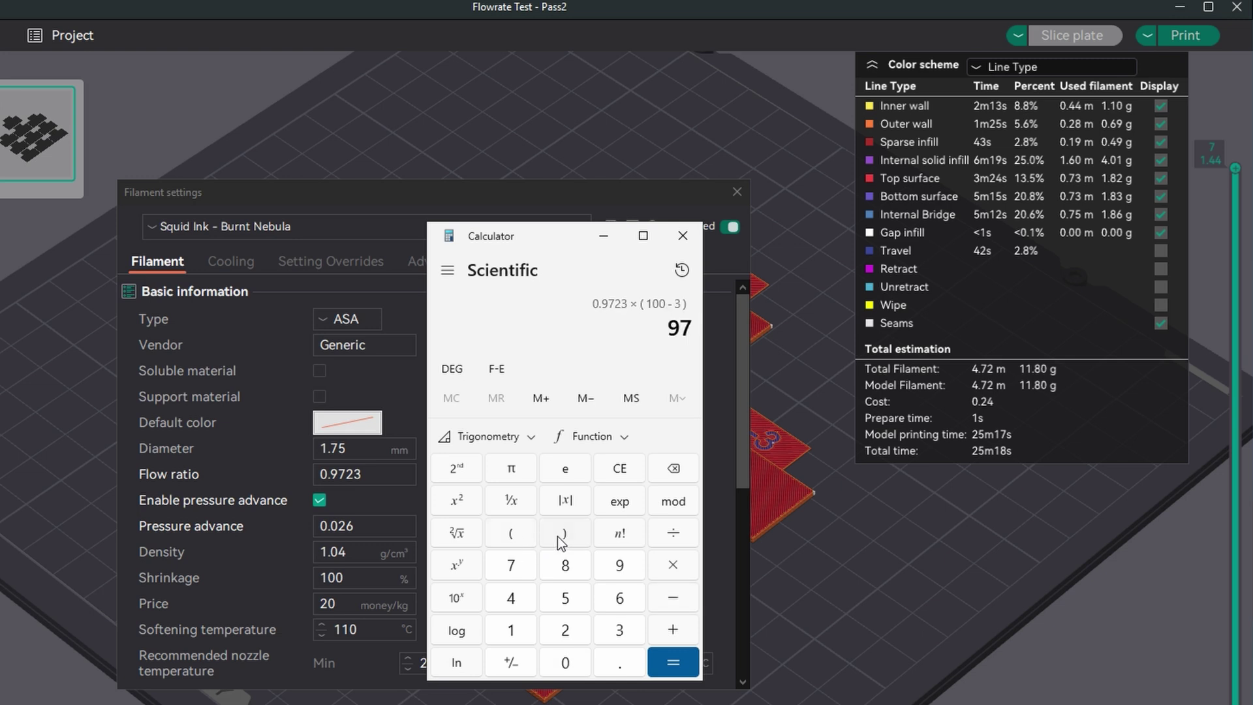
{"action": "left_click", "coordinate": [686, 534]}
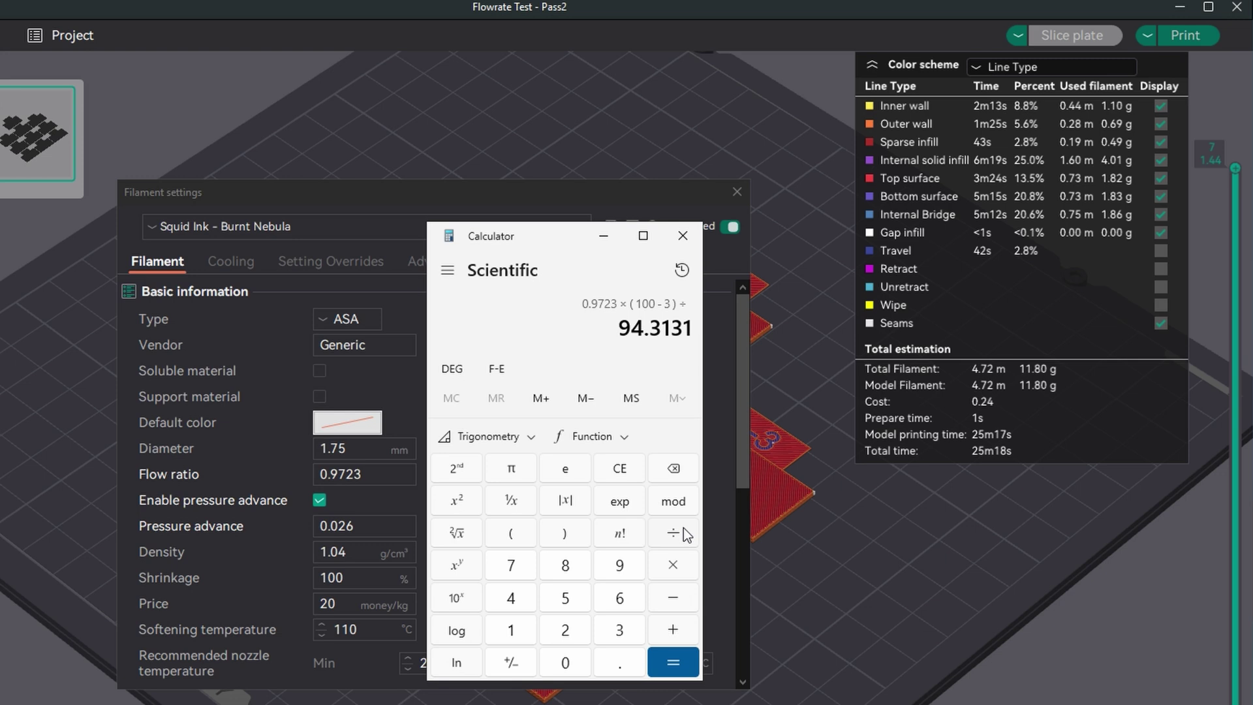
{"action": "left_click", "coordinate": [522, 628]}
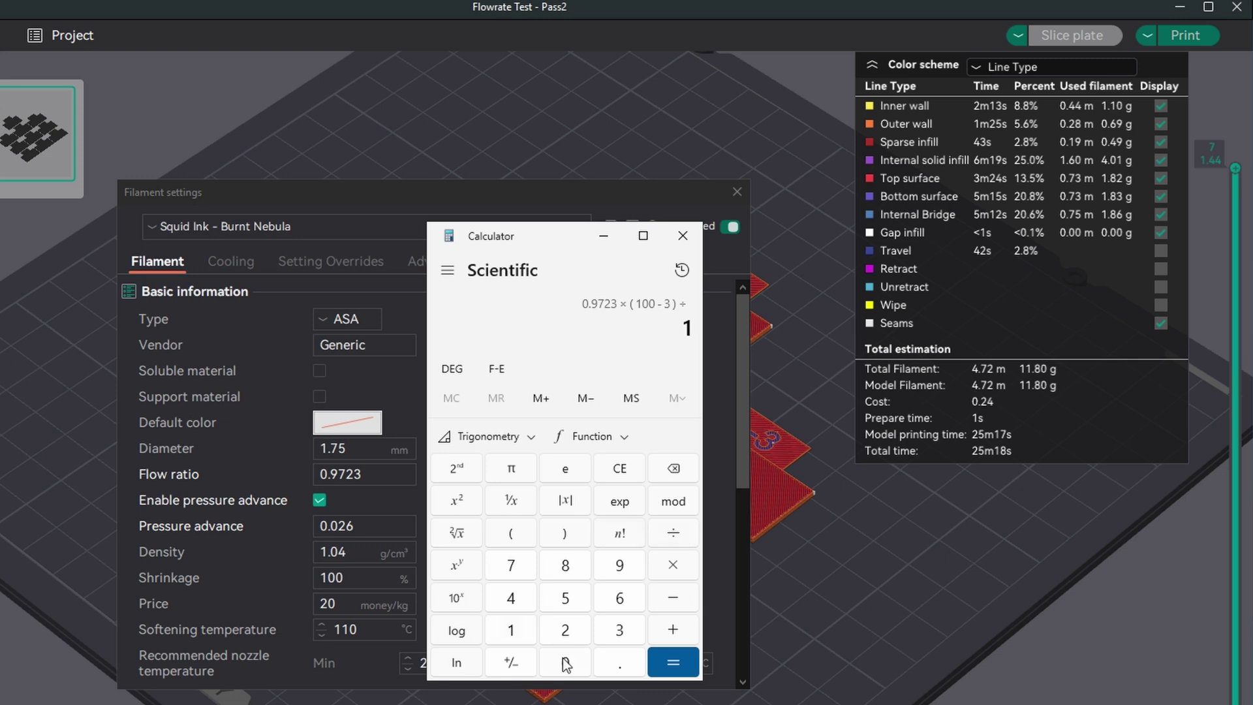
{"action": "left_click", "coordinate": [565, 663]}
{"action": "left_click", "coordinate": [565, 662]}
{"action": "left_click", "coordinate": [673, 662]}
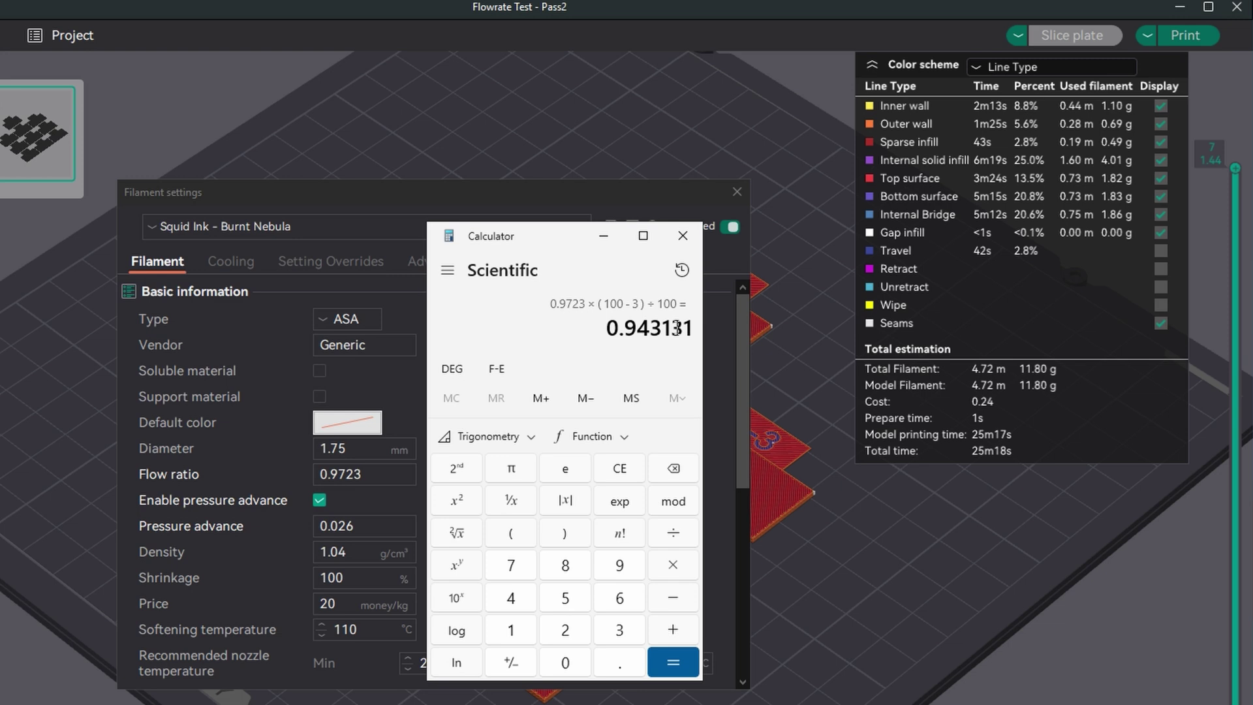
Set the filament's flow ratio to 0.9431 and save it to the Squid Ink - Burnt Nebula preset
{"action": "left_click_drag", "start_coordinate": [338, 474], "coordinate": [372, 478]}
{"action": "type", "text": "431"}
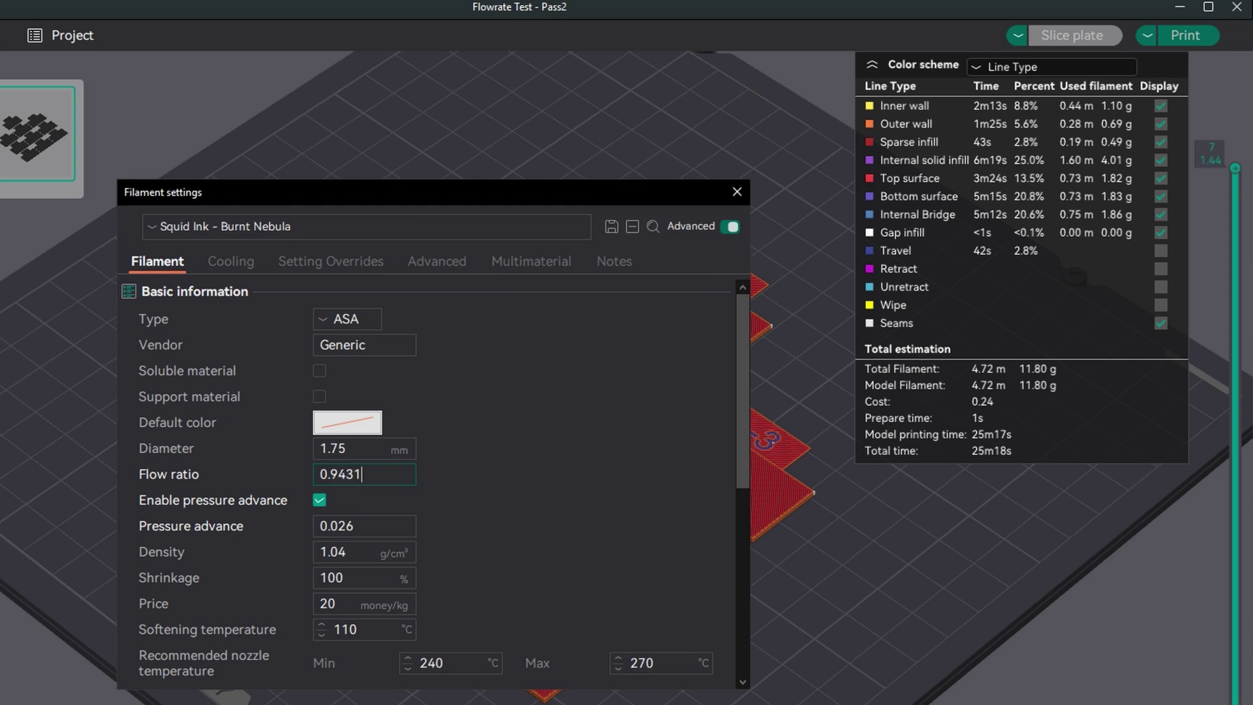
{"action": "double_click", "coordinate": [367, 470]}
{"action": "left_click", "coordinate": [612, 226]}
{"action": "left_click", "coordinate": [477, 503]}
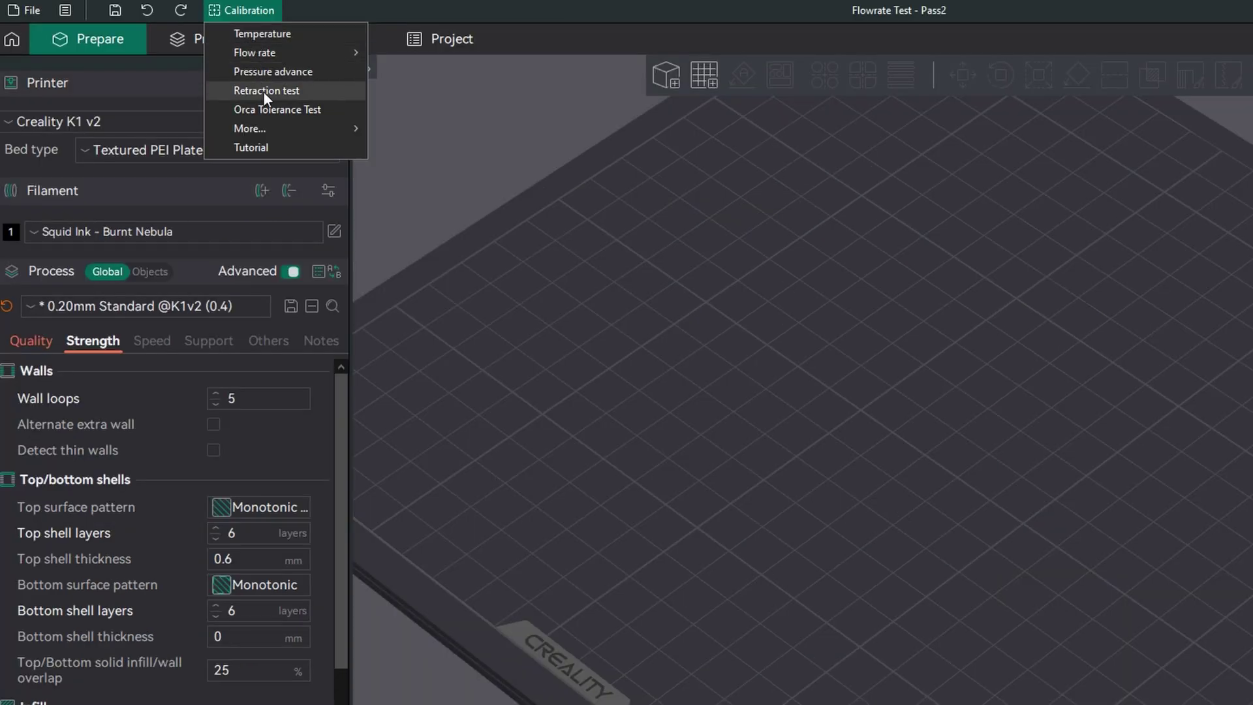
Generate a retraction test with start length 0 mm, end length 2 mm and step 0.1
{"action": "left_click", "coordinate": [264, 91]}
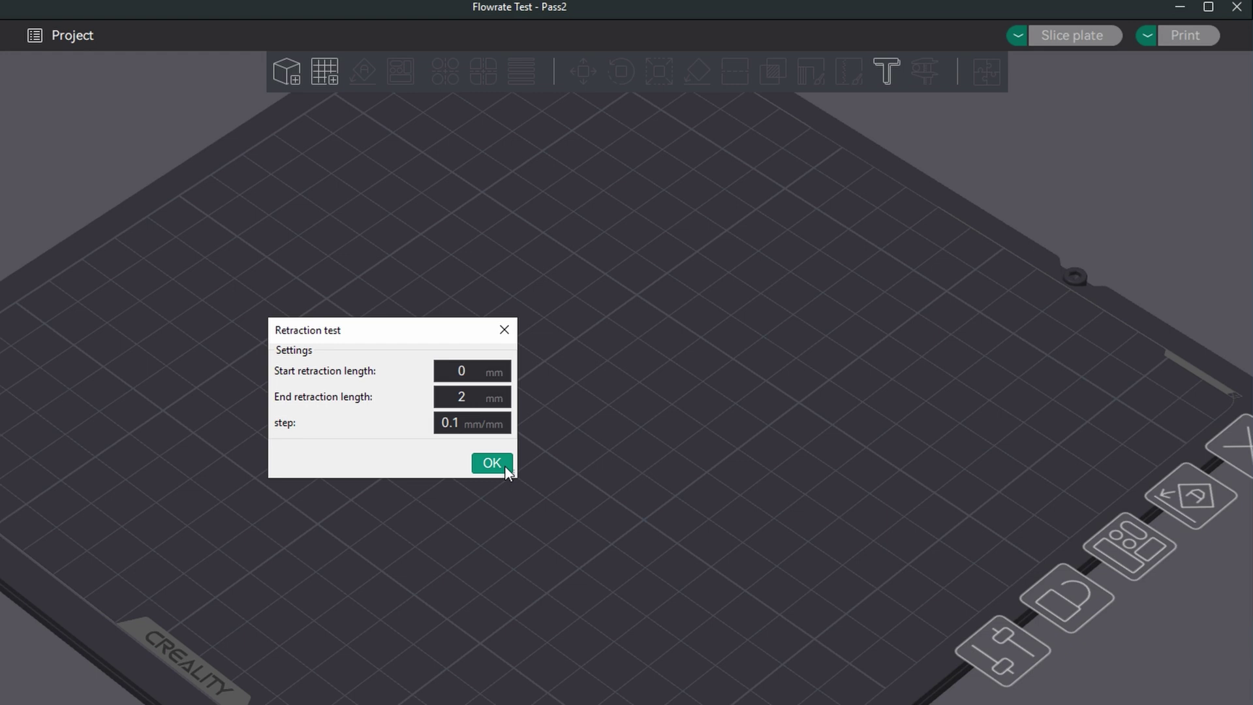
{"action": "left_click", "coordinate": [505, 467]}
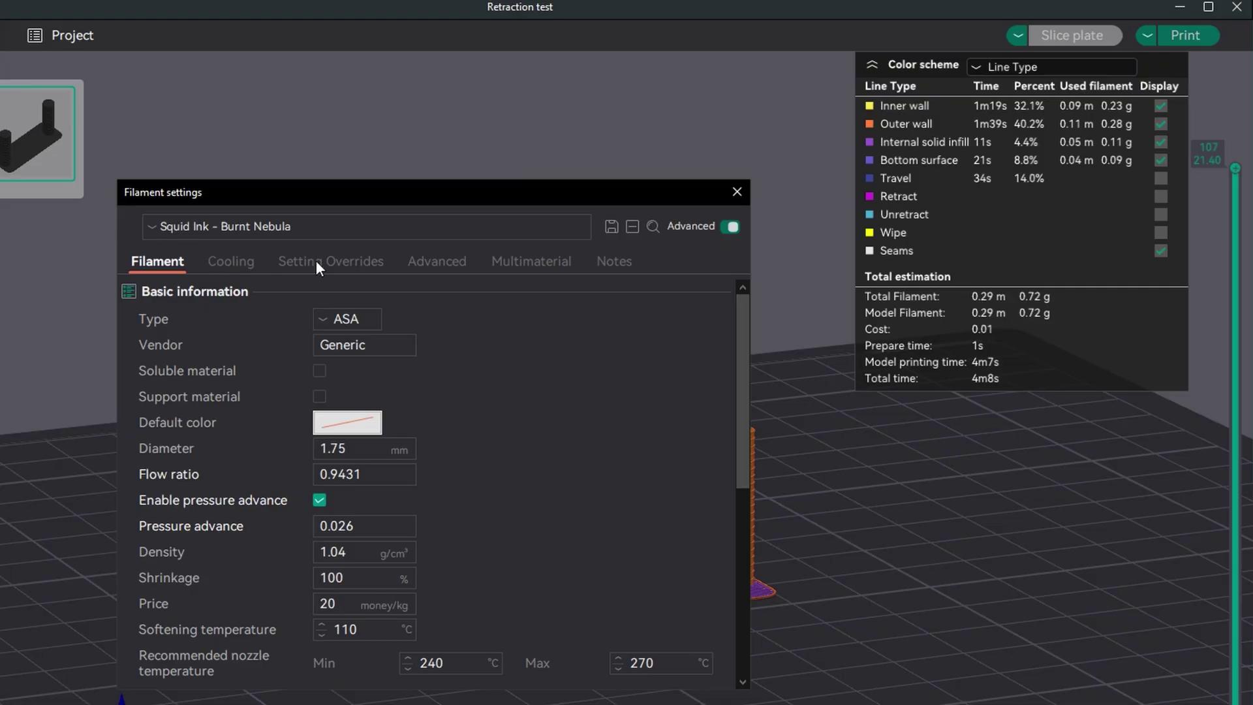
Override the filament's retraction length with 0.3 mm, save it to the Squid Ink - Burnt Nebula preset and close the filament settings
{"action": "left_click", "coordinate": [316, 260]}
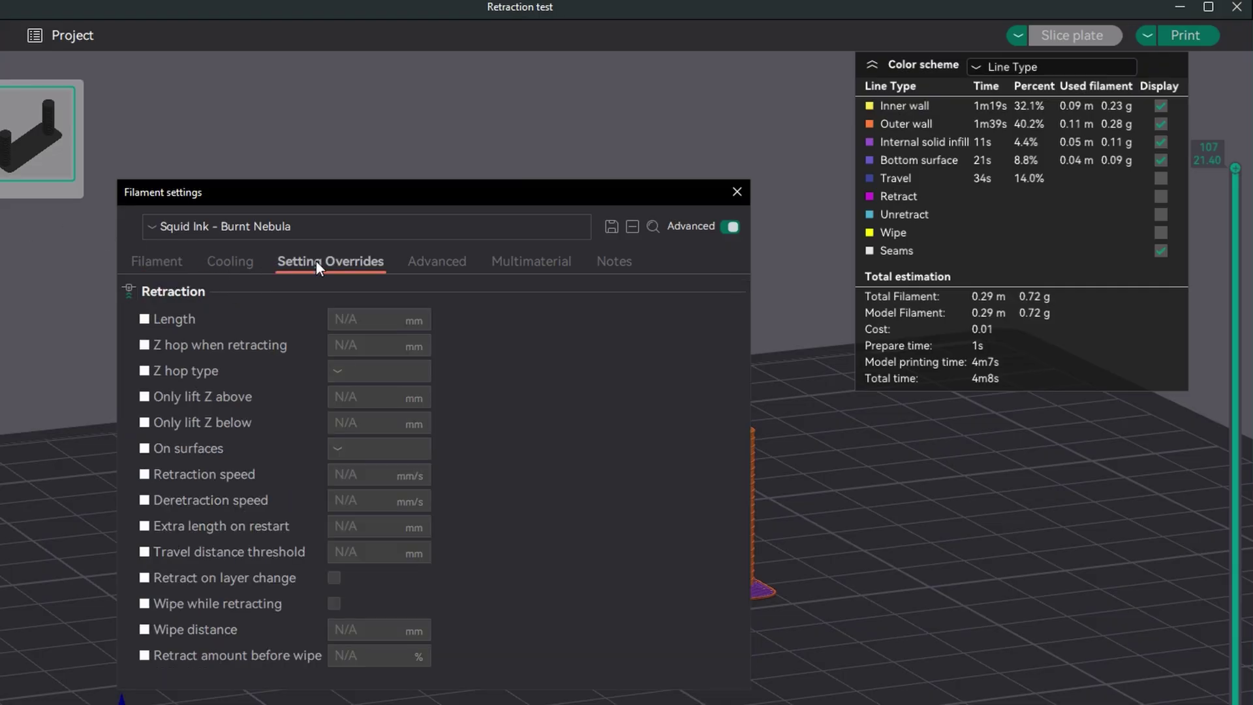
{"action": "left_click", "coordinate": [144, 318]}
{"action": "double_click", "coordinate": [357, 319]}
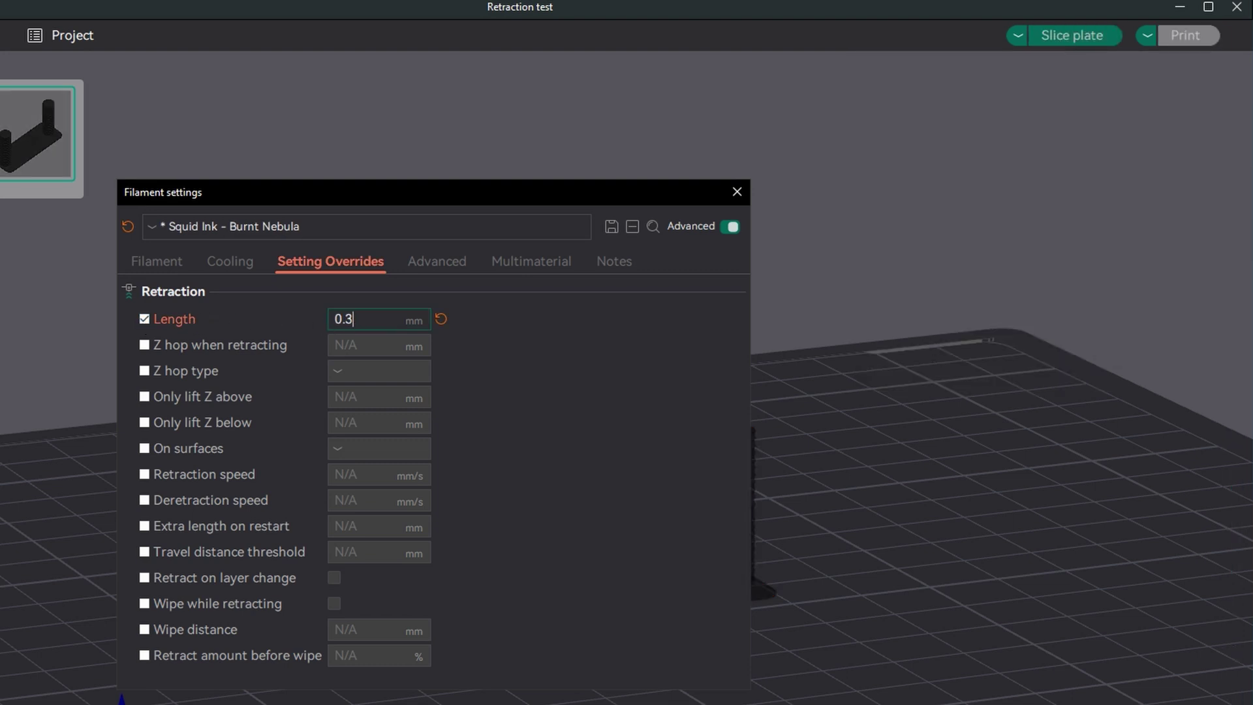
{"action": "left_click", "coordinate": [612, 227]}
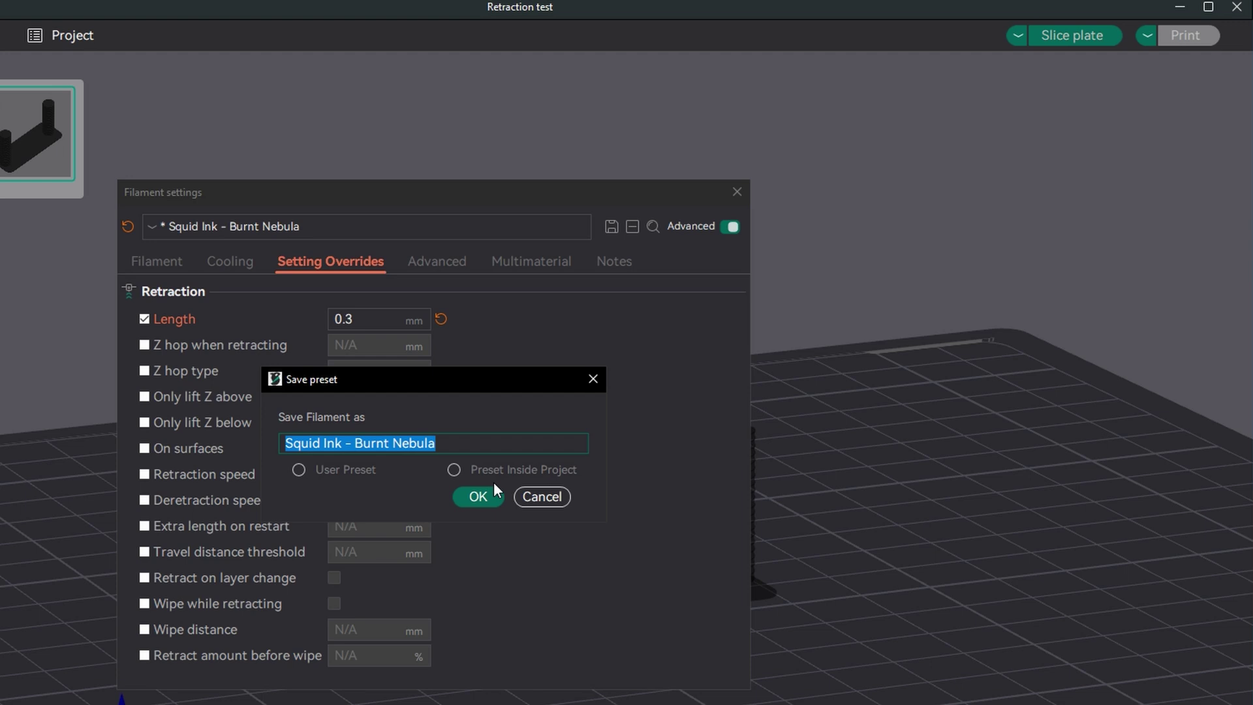
{"action": "left_click", "coordinate": [490, 497]}
{"action": "left_click", "coordinate": [736, 192]}
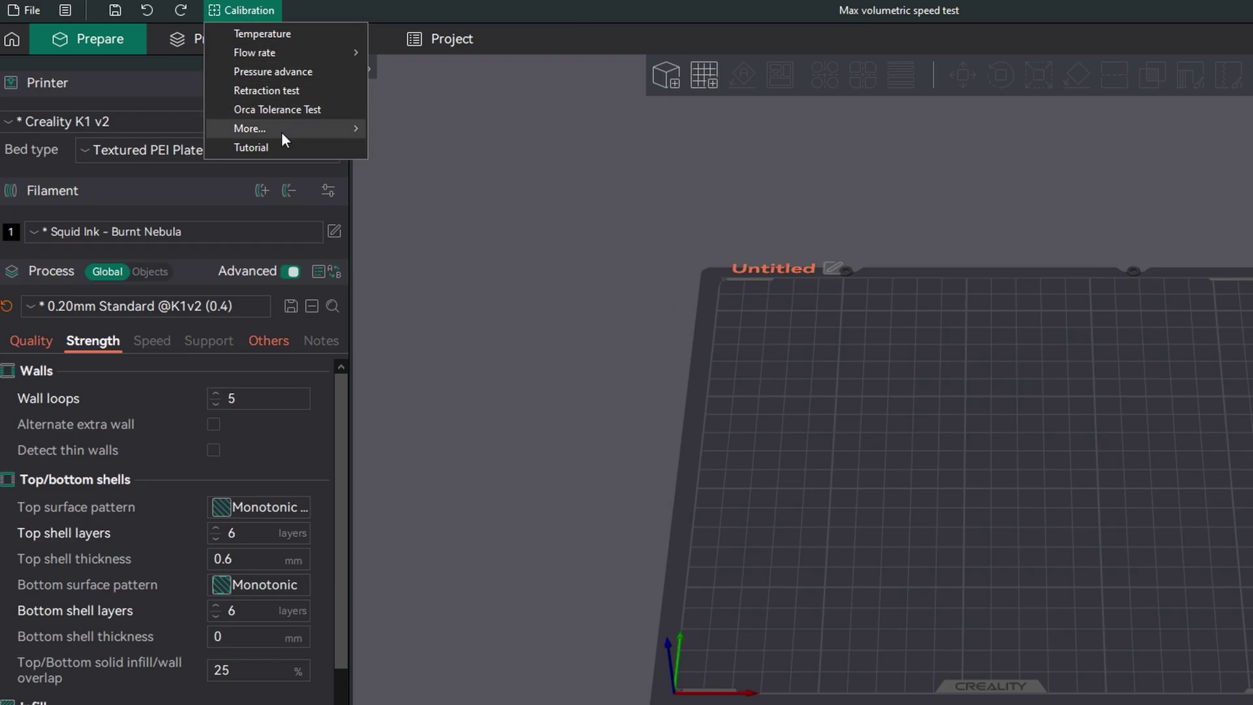
Generate and slice a max flowrate test from 10 to 50 mm³/s with a step of 1 mm³/s
{"action": "mouse_move", "coordinate": [281, 132]}
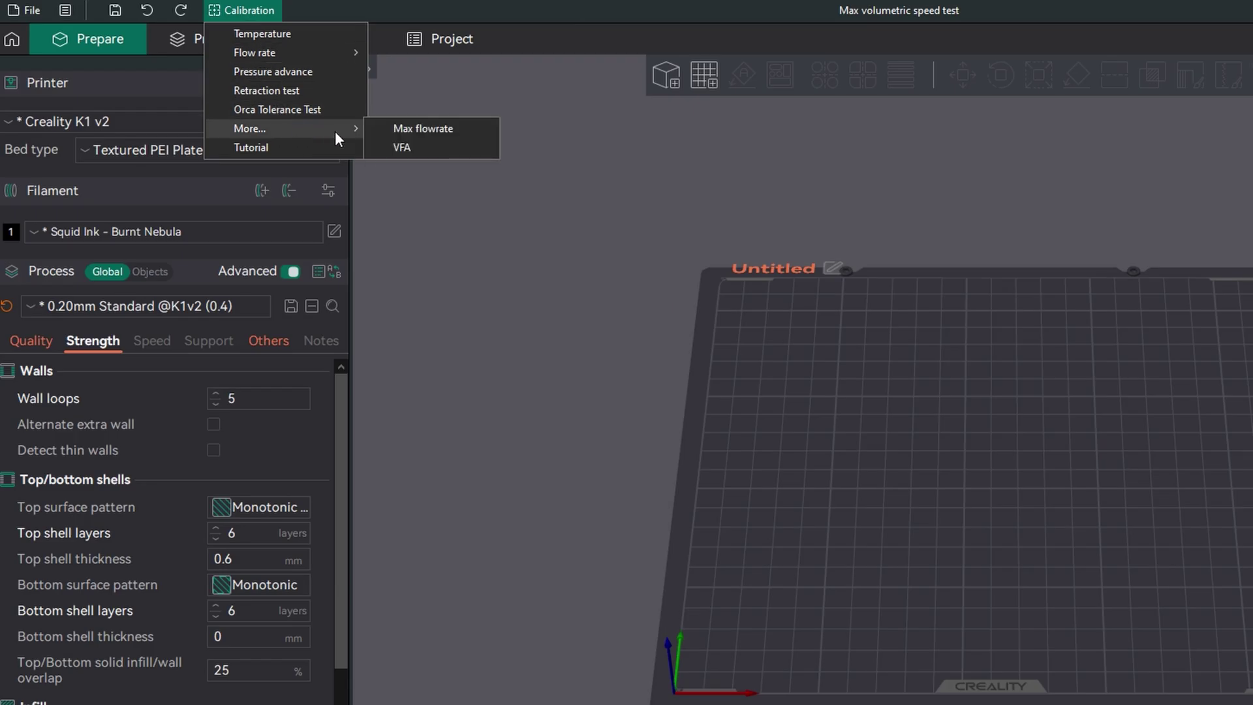
{"action": "left_click", "coordinate": [413, 130]}
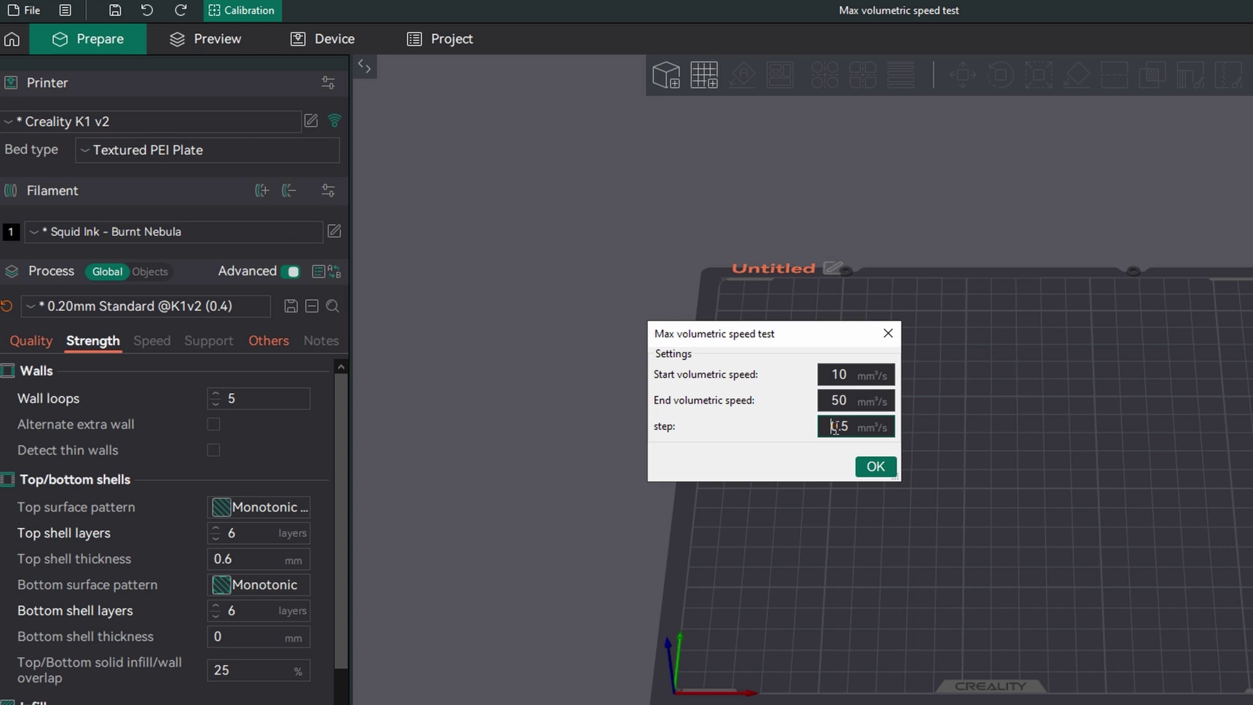
{"action": "left_click_drag", "start_coordinate": [828, 427], "coordinate": [859, 436]}
{"action": "type", "text": "1"}
{"action": "left_click", "coordinate": [875, 466]}
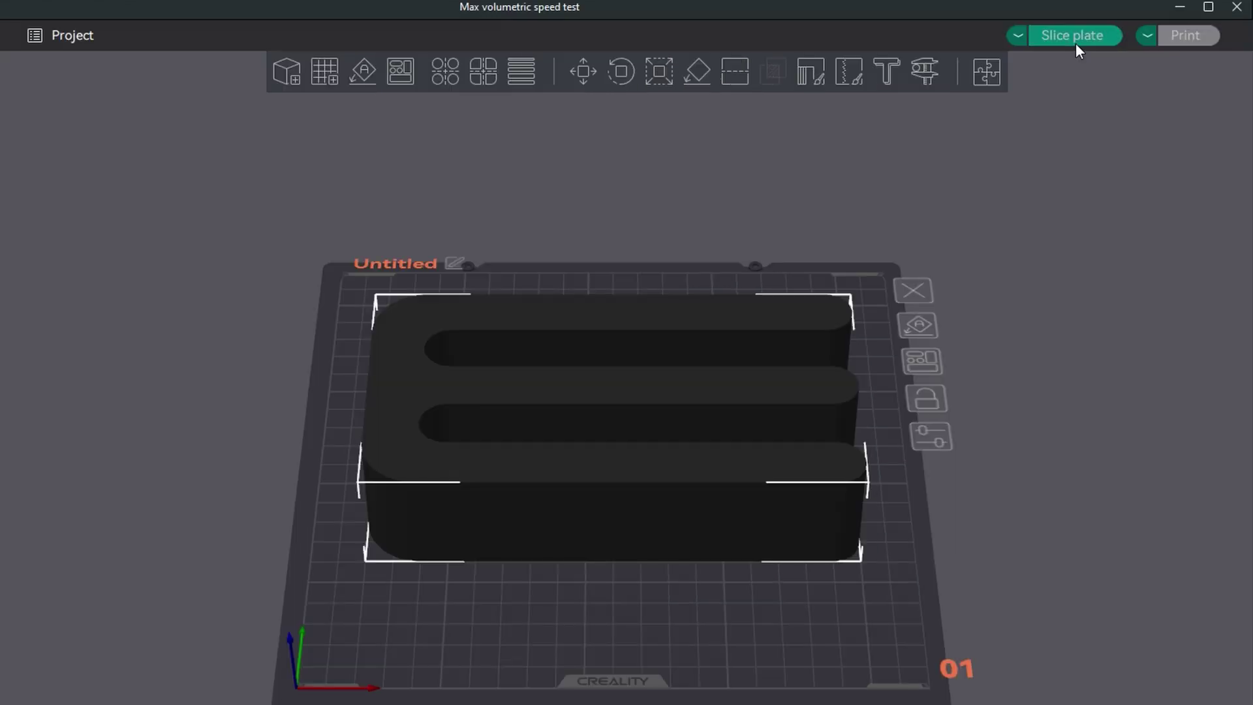
{"action": "left_click", "coordinate": [1075, 40]}
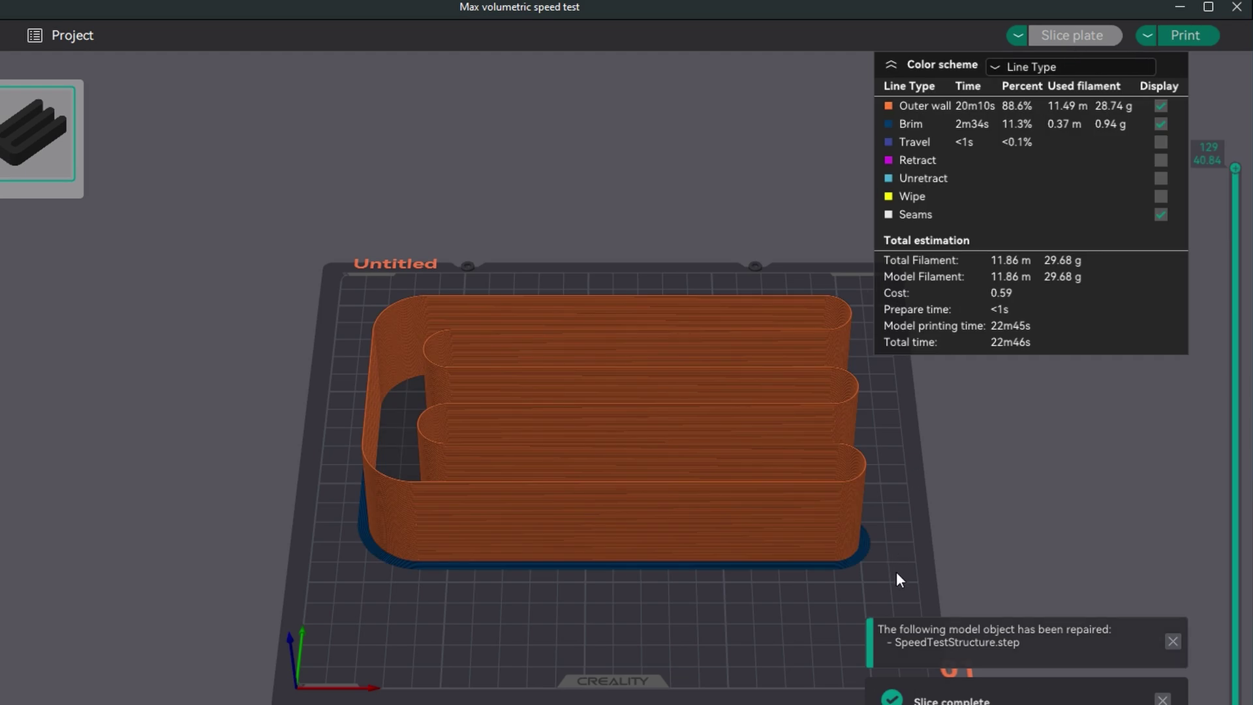
{"action": "left_click_drag", "start_coordinate": [895, 571], "coordinate": [186, 440]}
{"action": "scroll", "coordinate": [186, 441], "scroll_direction": "up", "scroll_amount": 5}
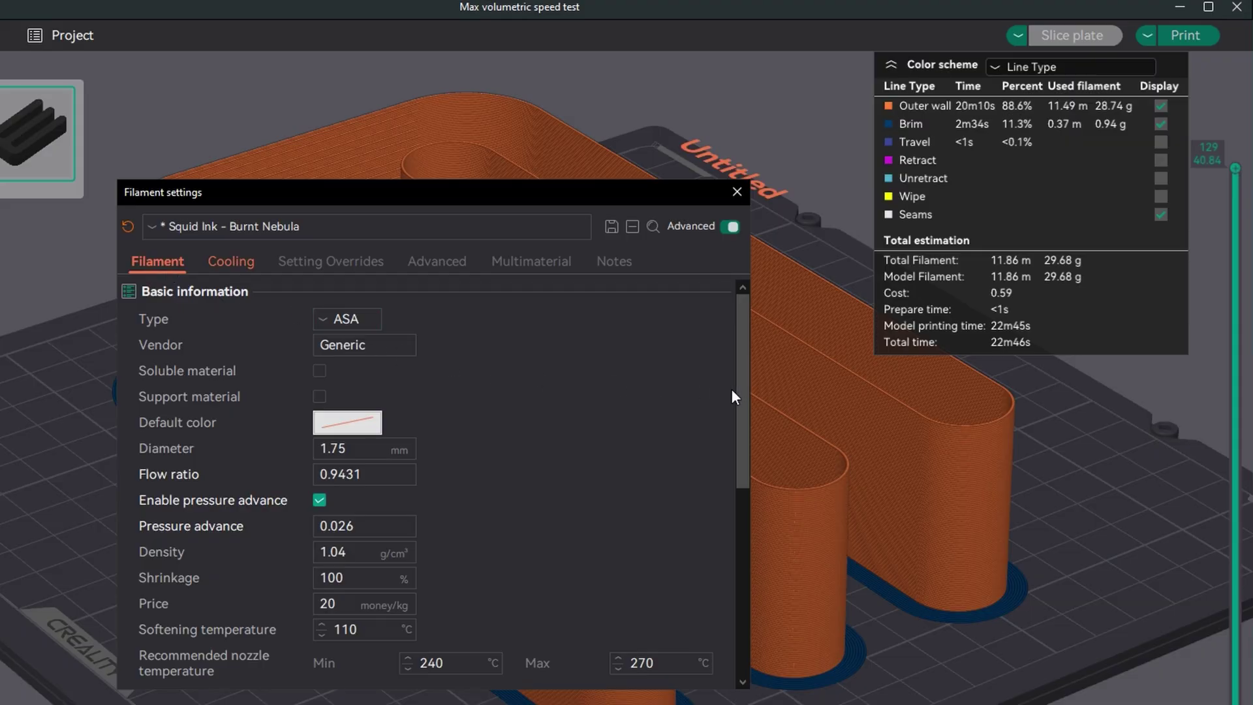
Calculate the max volumetric speed in Calculator as the start speed of 10 plus the measured height times the step of 1
{"action": "left_click_drag", "start_coordinate": [741, 389], "coordinate": [738, 655]}
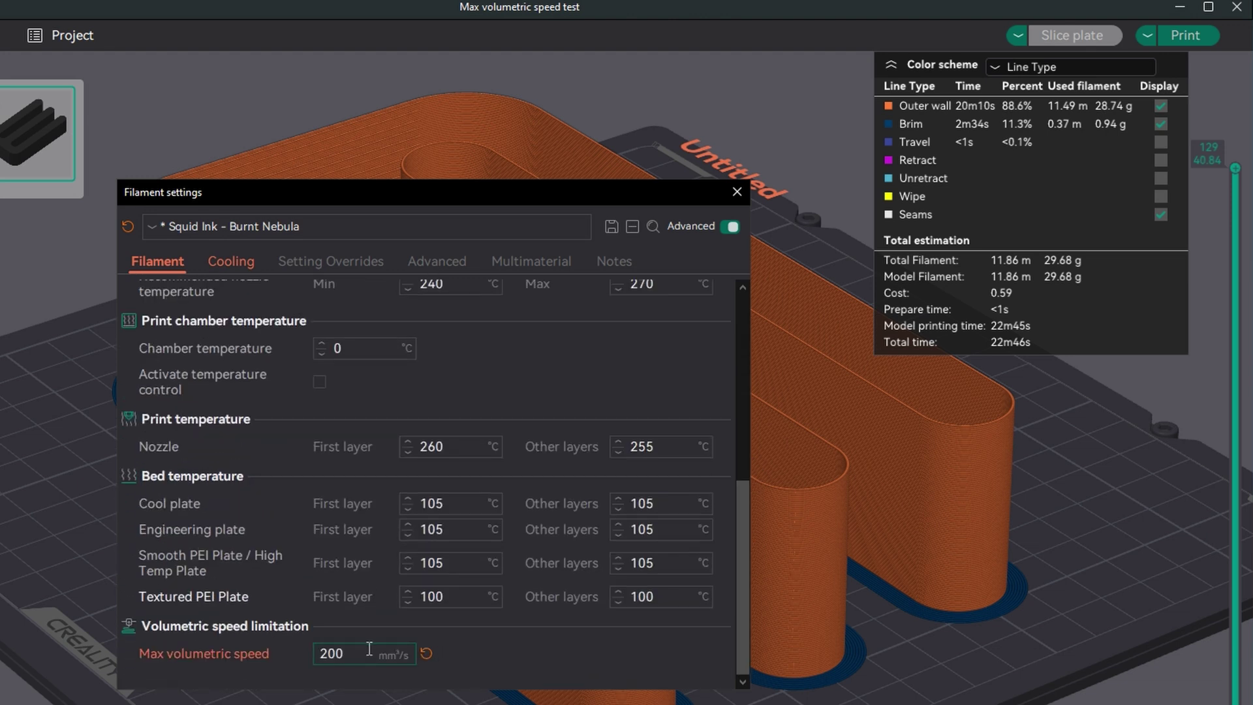
{"action": "mouse_move", "coordinate": [363, 653]}
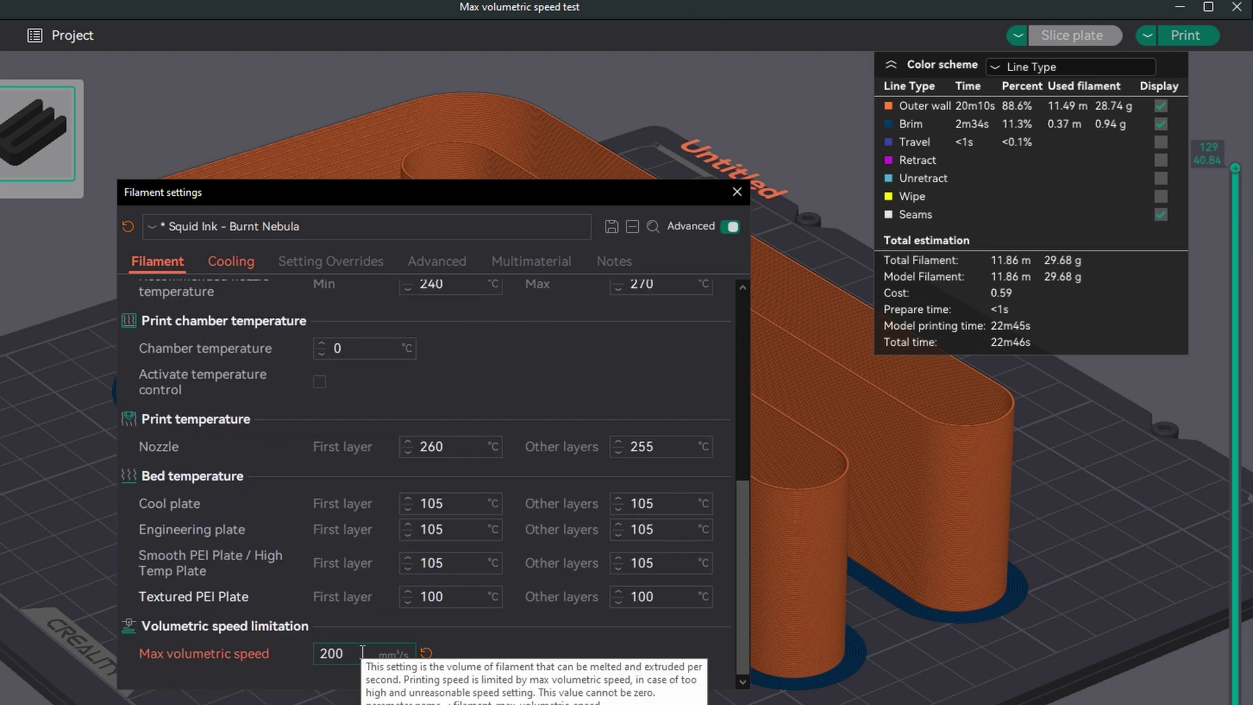
{"action": "key", "text": "alt+Tab"}
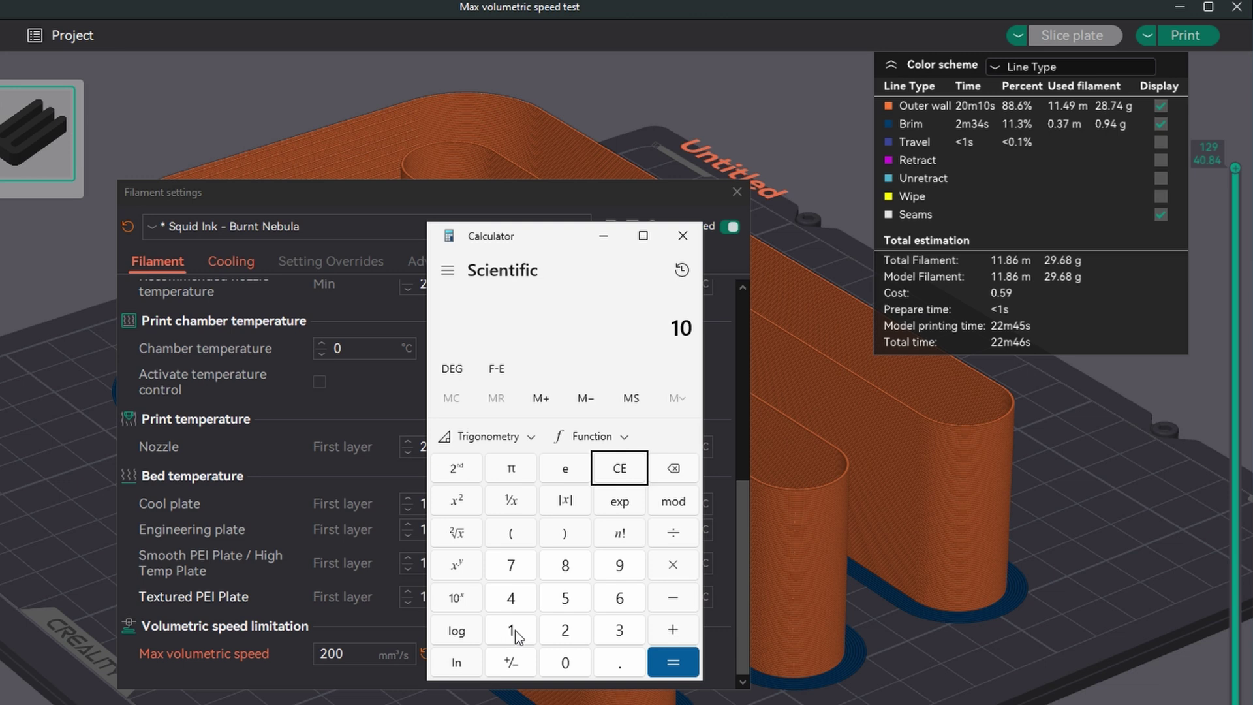
{"action": "left_click", "coordinate": [659, 629]}
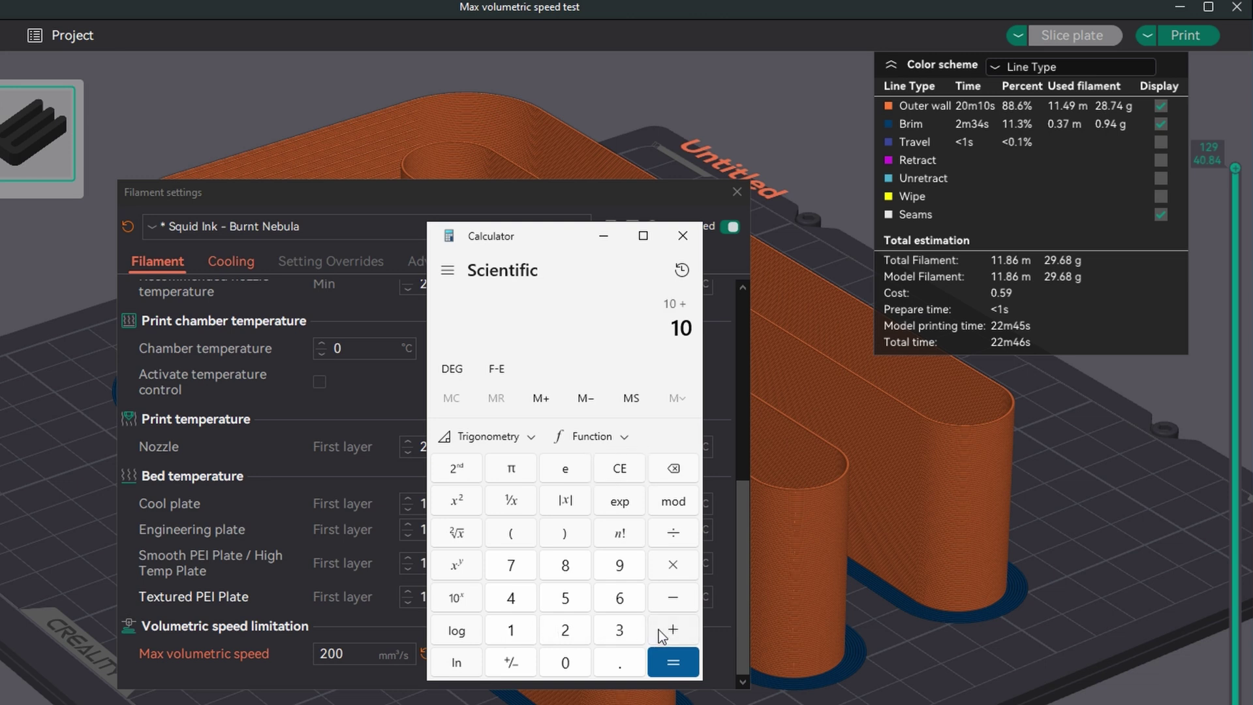
{"action": "left_click", "coordinate": [507, 533]}
{"action": "left_click", "coordinate": [566, 599]}
{"action": "left_click", "coordinate": [671, 568]}
{"action": "left_click", "coordinate": [523, 628]}
{"action": "left_click", "coordinate": [566, 534]}
{"action": "left_click", "coordinate": [663, 658]}
Set the filament's max volumetric speed to 35 mm³/s and save it to the Squid Ink - Burnt Nebula preset
{"action": "double_click", "coordinate": [366, 651]}
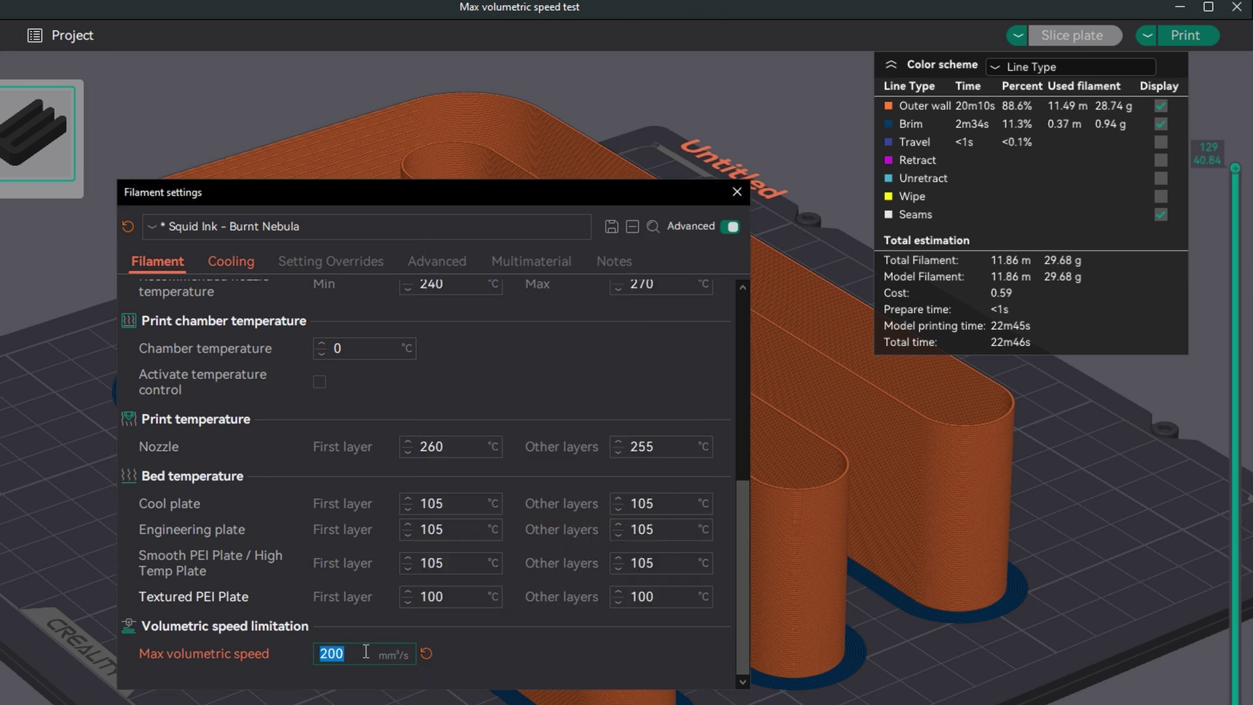
{"action": "type", "text": "35"}
{"action": "left_click", "coordinate": [611, 226]}
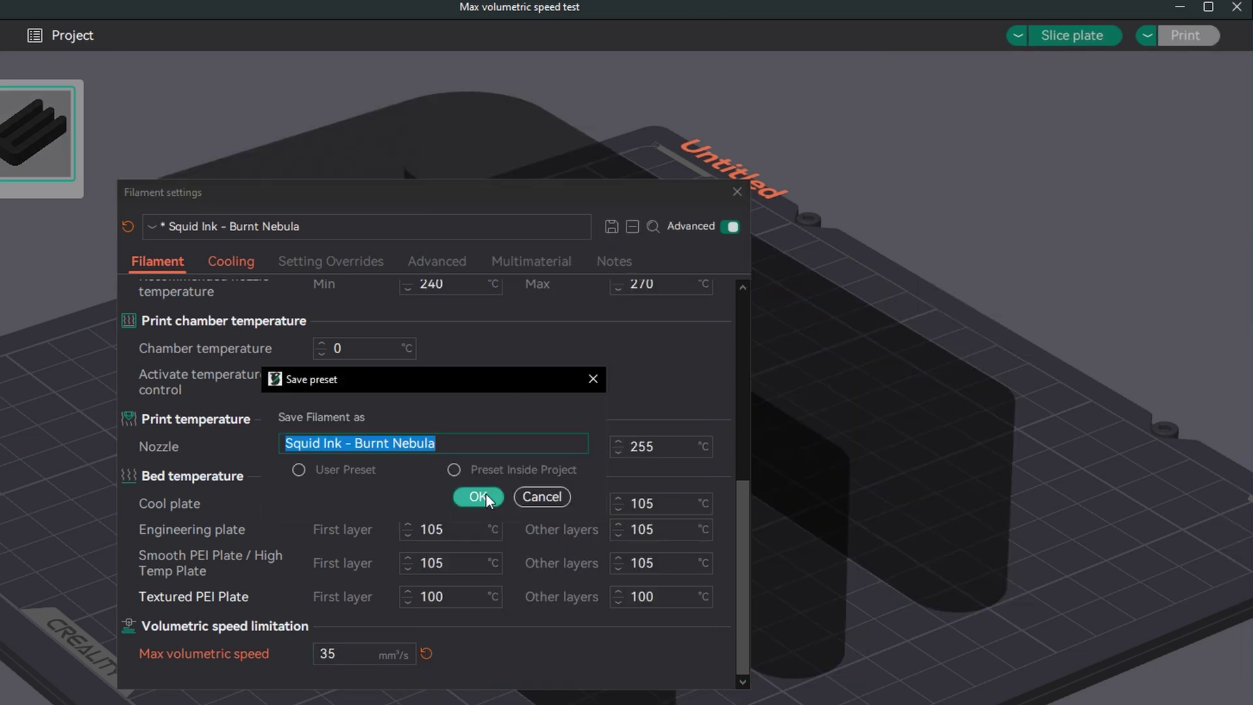
{"action": "left_click", "coordinate": [478, 497]}
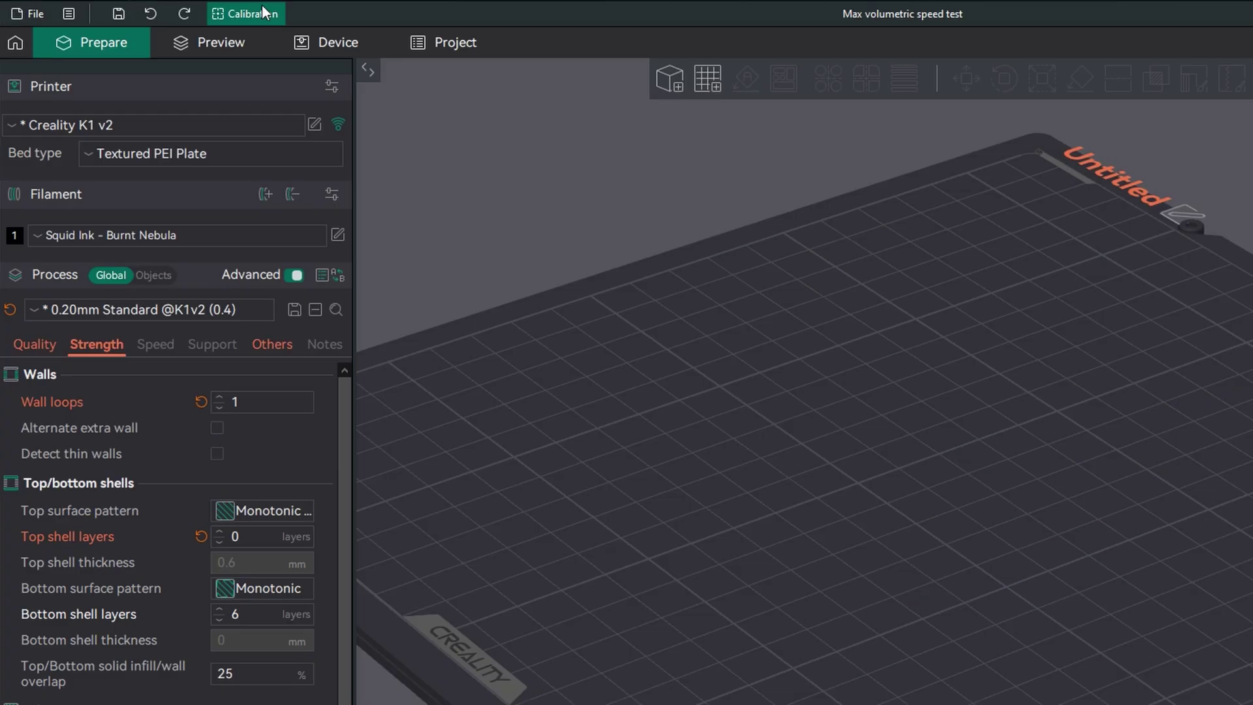
Generate a VFA test with start speed 150 mm/s, end speed 300 mm/s and step 10 mm/s
{"action": "left_click", "coordinate": [264, 13]}
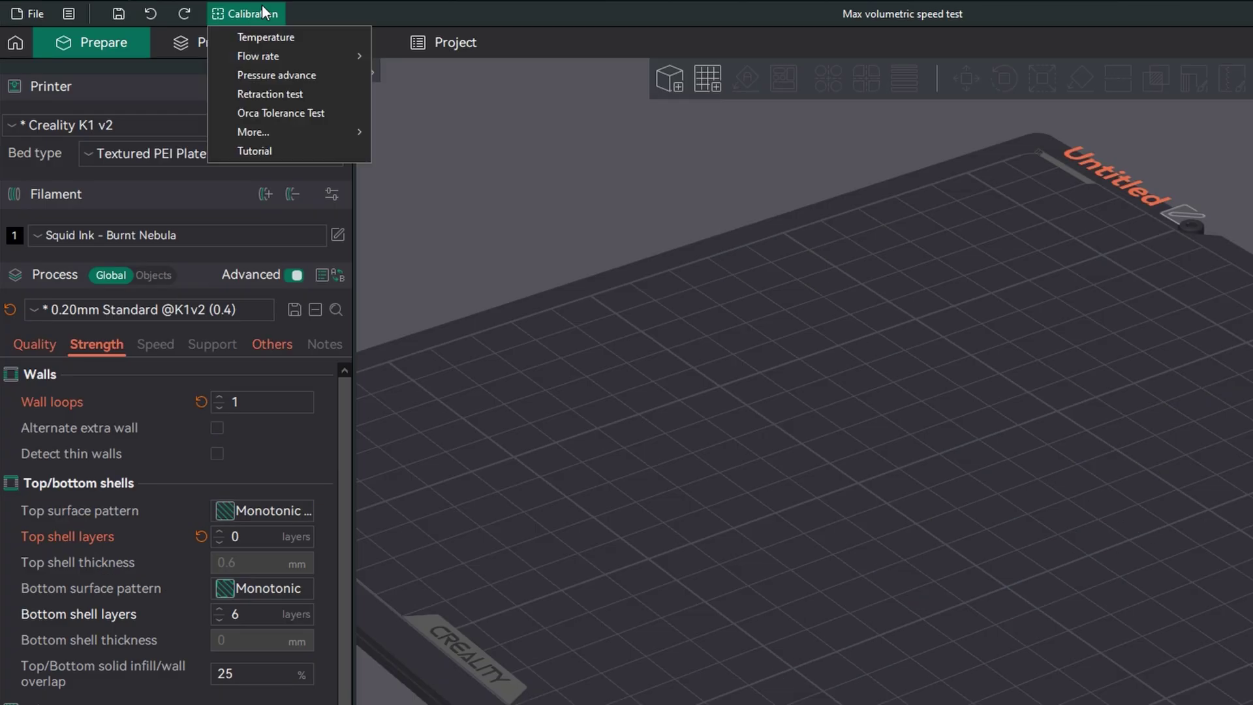
{"action": "mouse_move", "coordinate": [331, 134]}
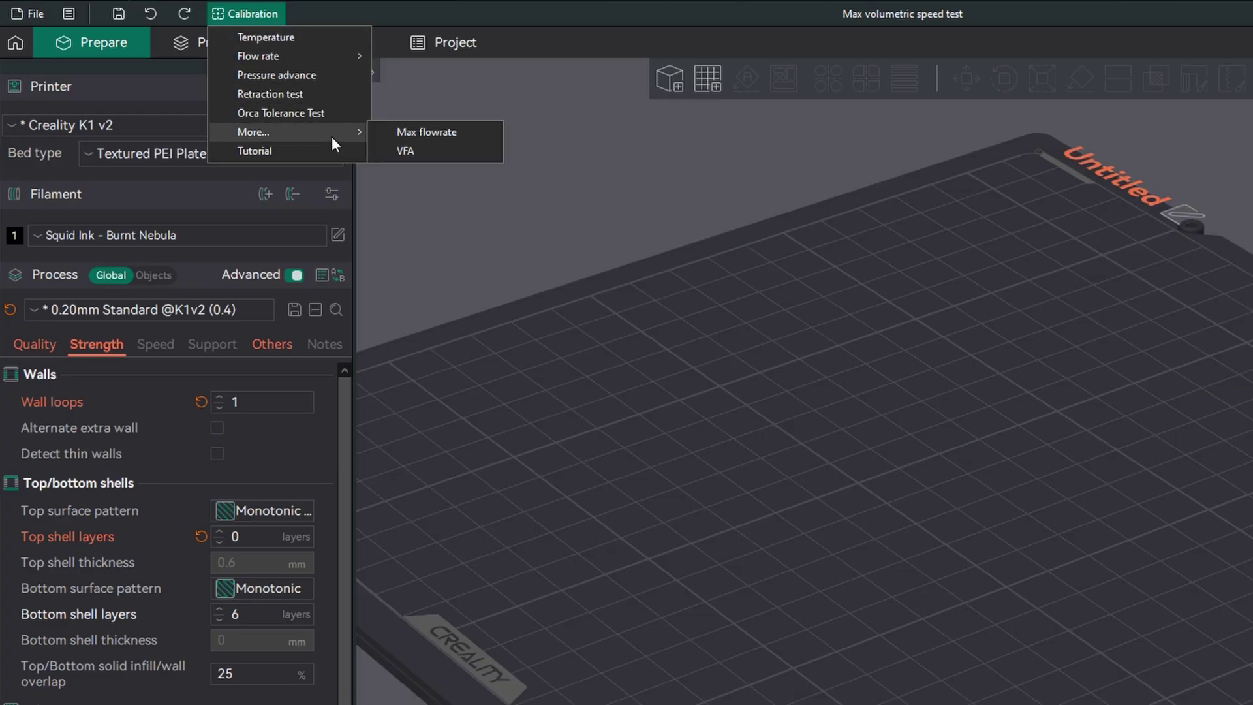
{"action": "left_click", "coordinate": [419, 150]}
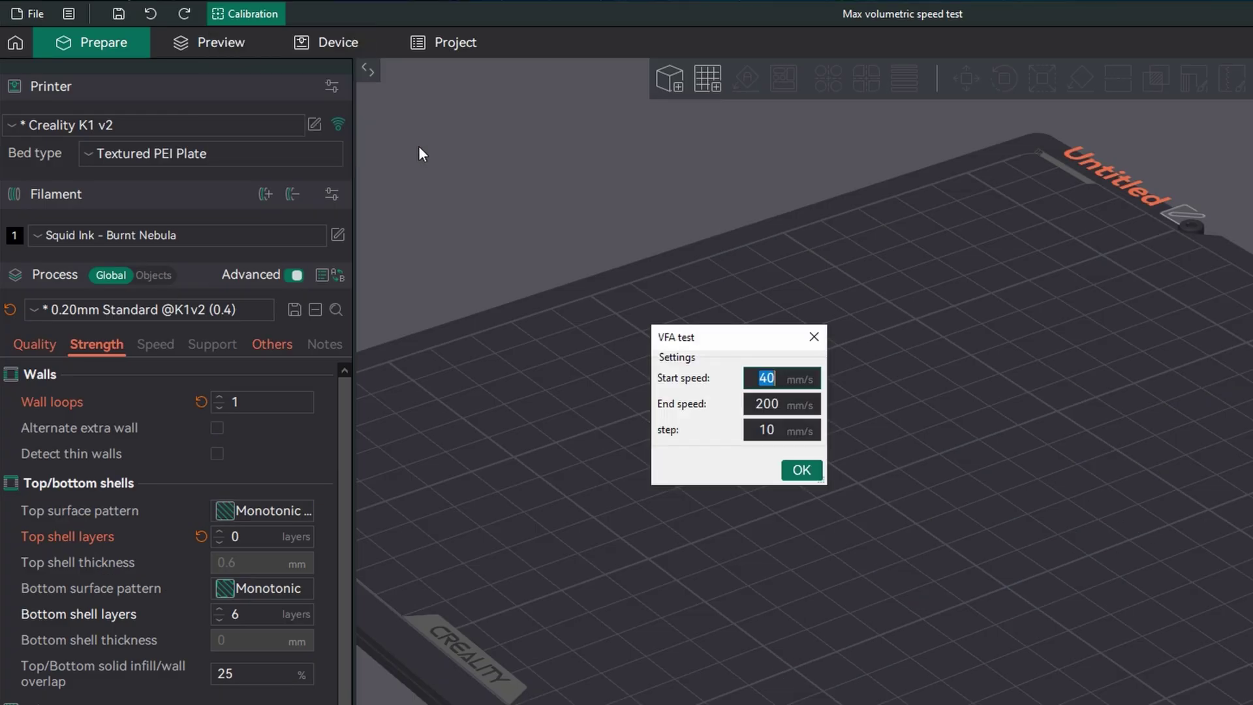
{"action": "type", "text": "150"}
{"action": "key", "text": "Tab"}
{"action": "type", "text": "300"}
{"action": "left_click", "coordinate": [801, 470]}
{"action": "left_click_drag", "start_coordinate": [534, 610], "coordinate": [559, 611]}
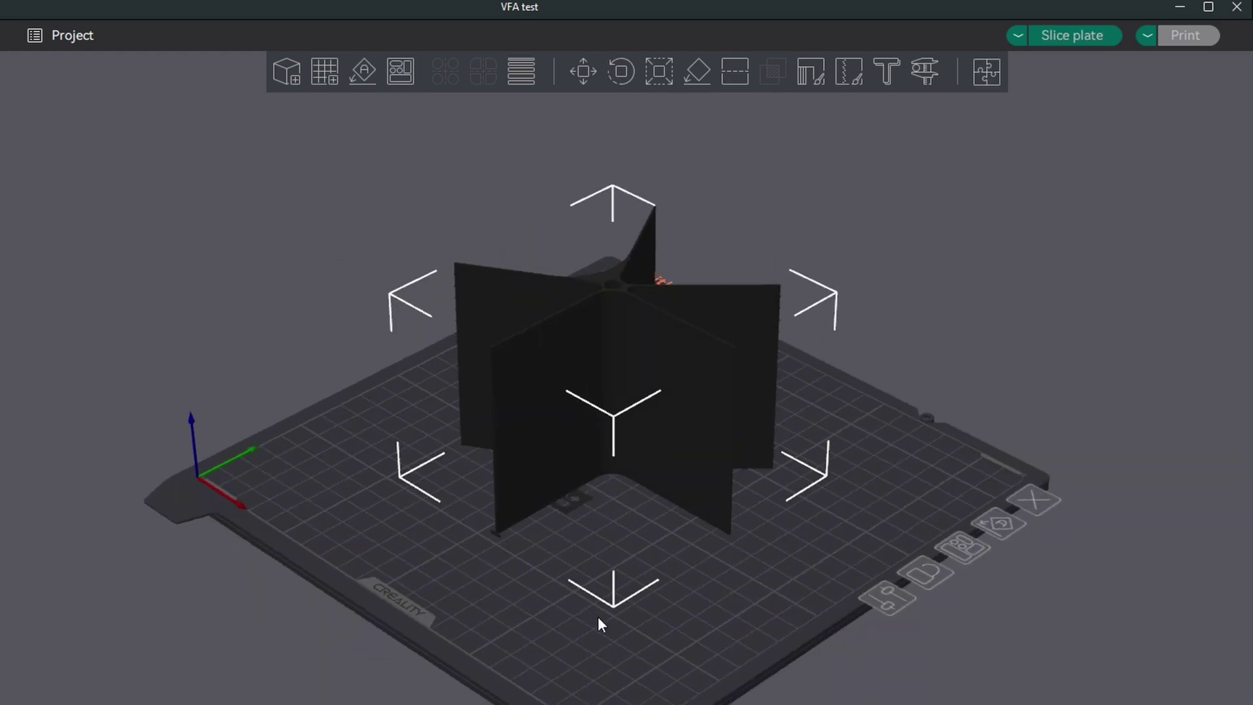
{"action": "key", "text": "1"}
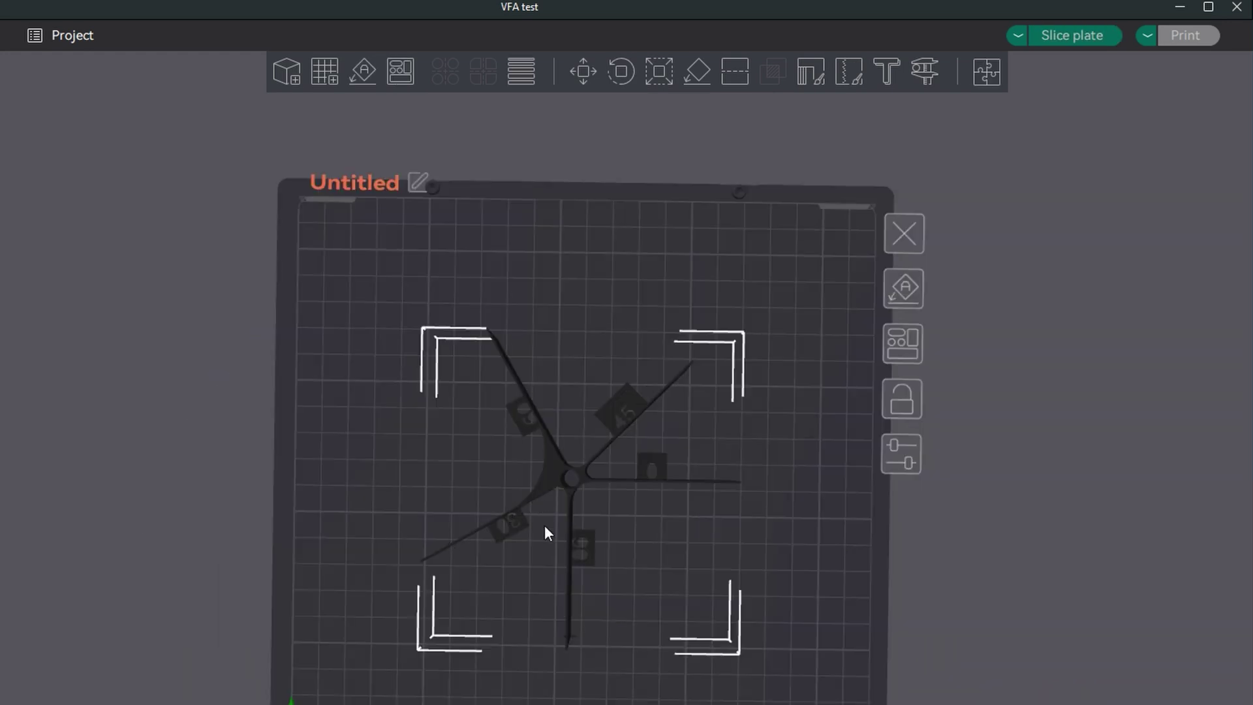
Inspect the speed-step notches along the VFA test model's vertical edge and slice the plate
{"action": "left_click_drag", "start_coordinate": [577, 479], "coordinate": [693, 594]}
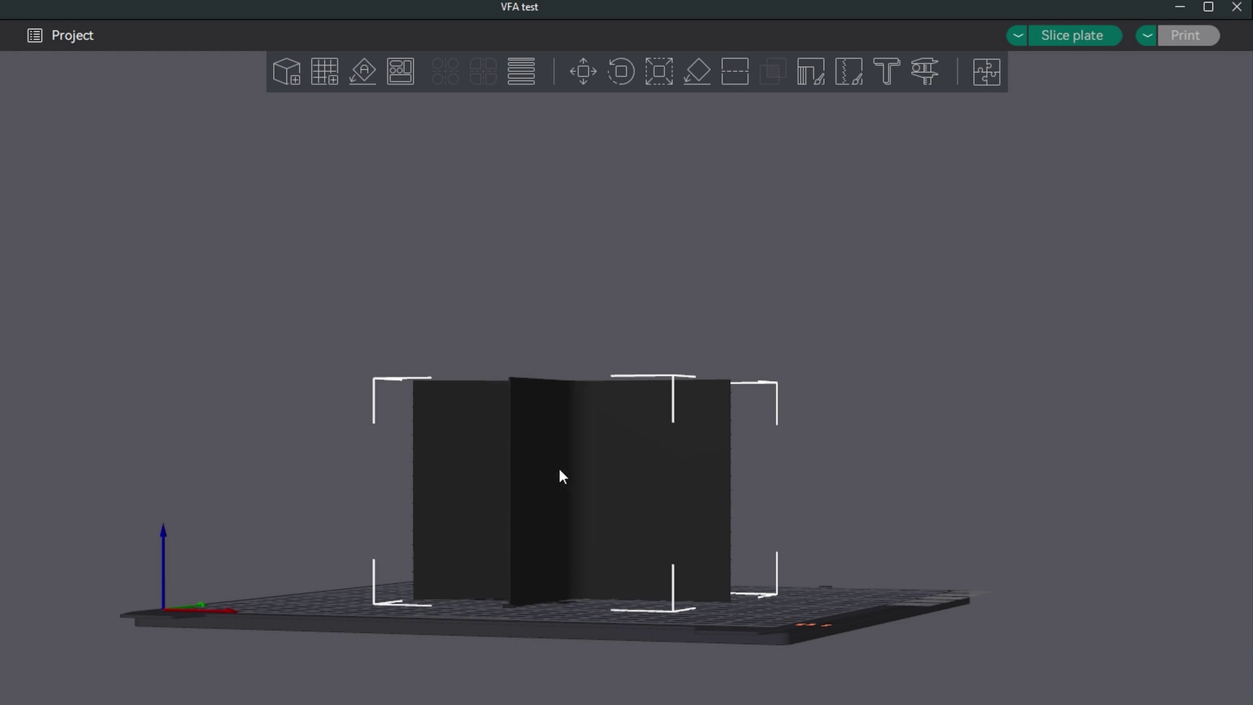
{"action": "scroll", "coordinate": [736, 462], "scroll_direction": "up", "scroll_amount": 8}
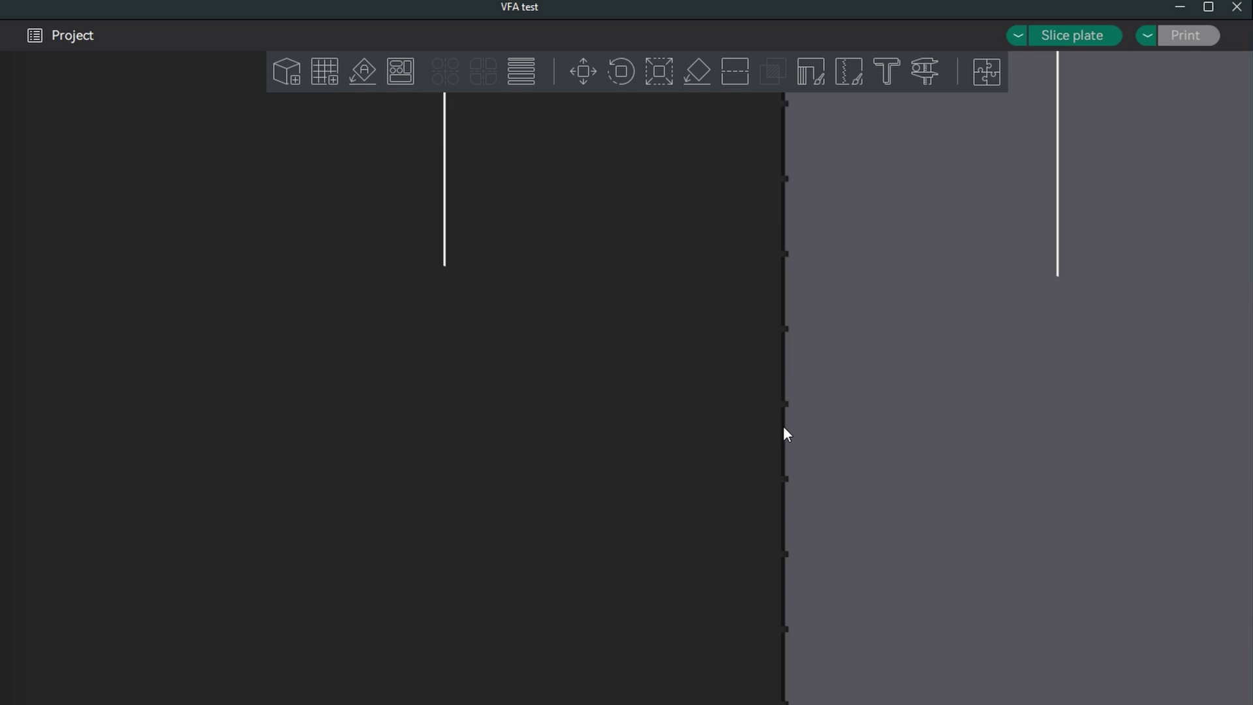
{"action": "left_click", "coordinate": [1056, 35]}
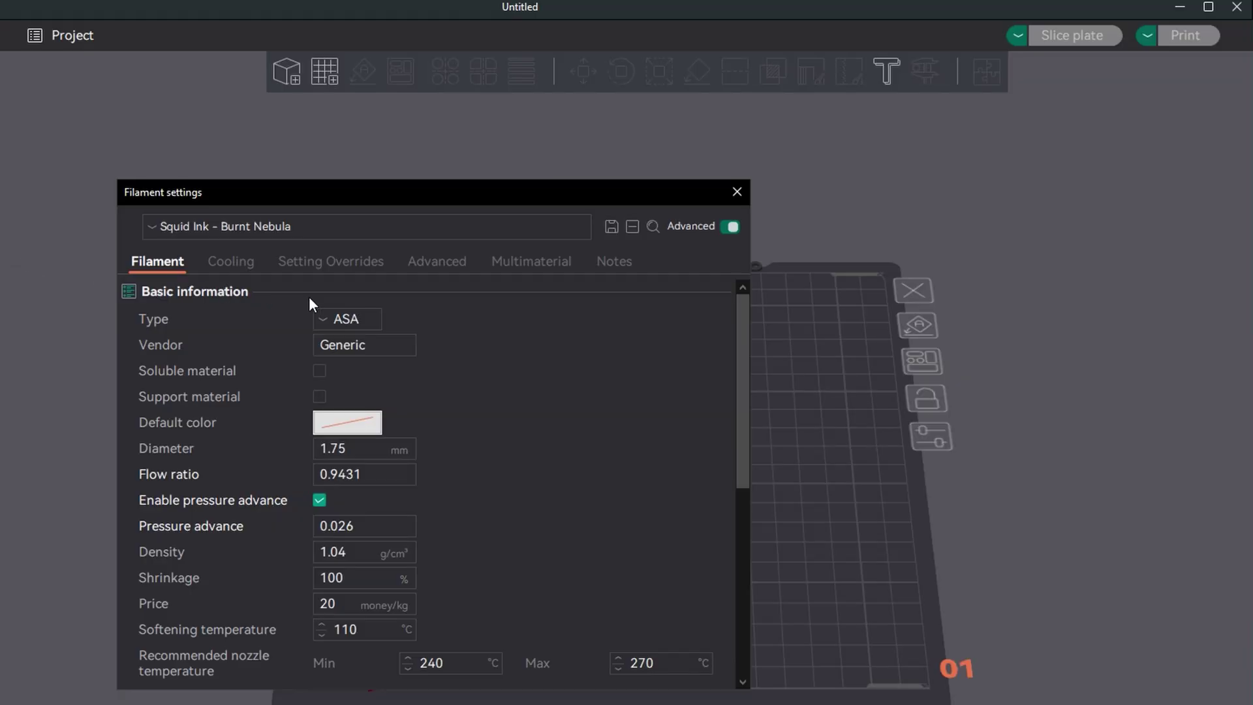
Set the filament's vendor to Watts Kraken and its price to 27 money/kg, checking the vendor's online catalog for pricing
{"action": "double_click", "coordinate": [390, 352]}
{"action": "type", "text": "W"}
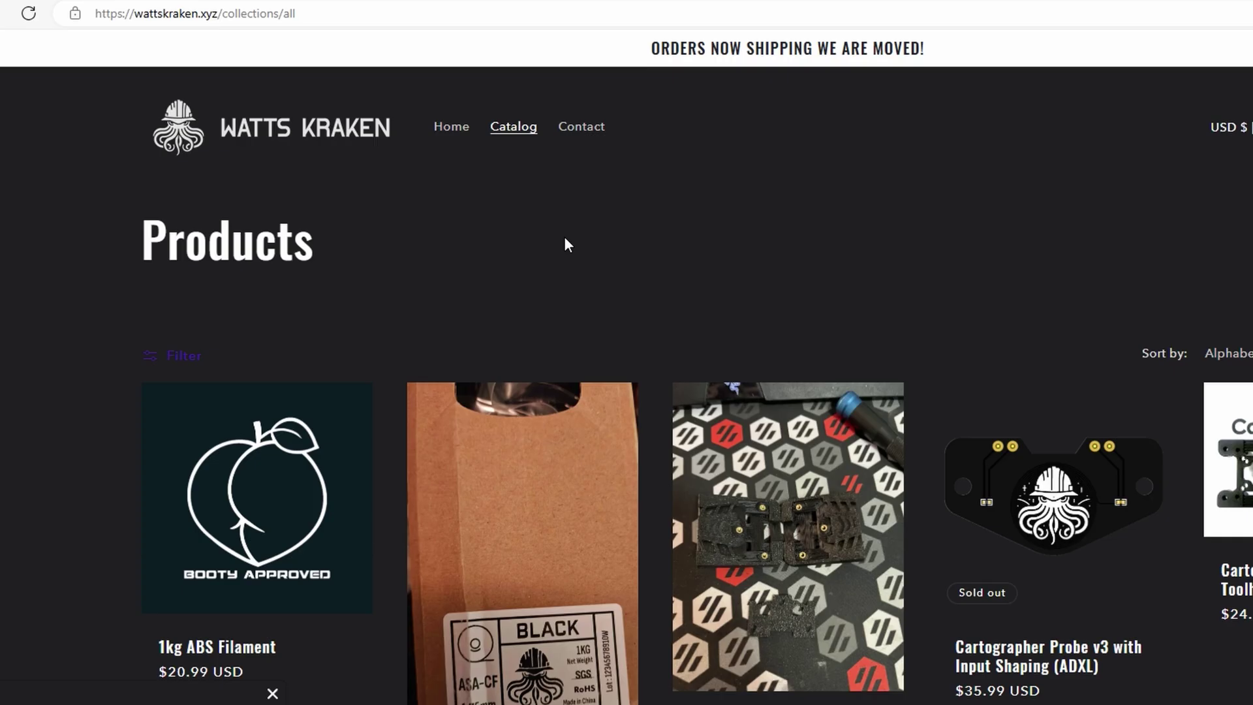
{"action": "scroll", "coordinate": [565, 243], "scroll_direction": "down", "scroll_amount": 3}
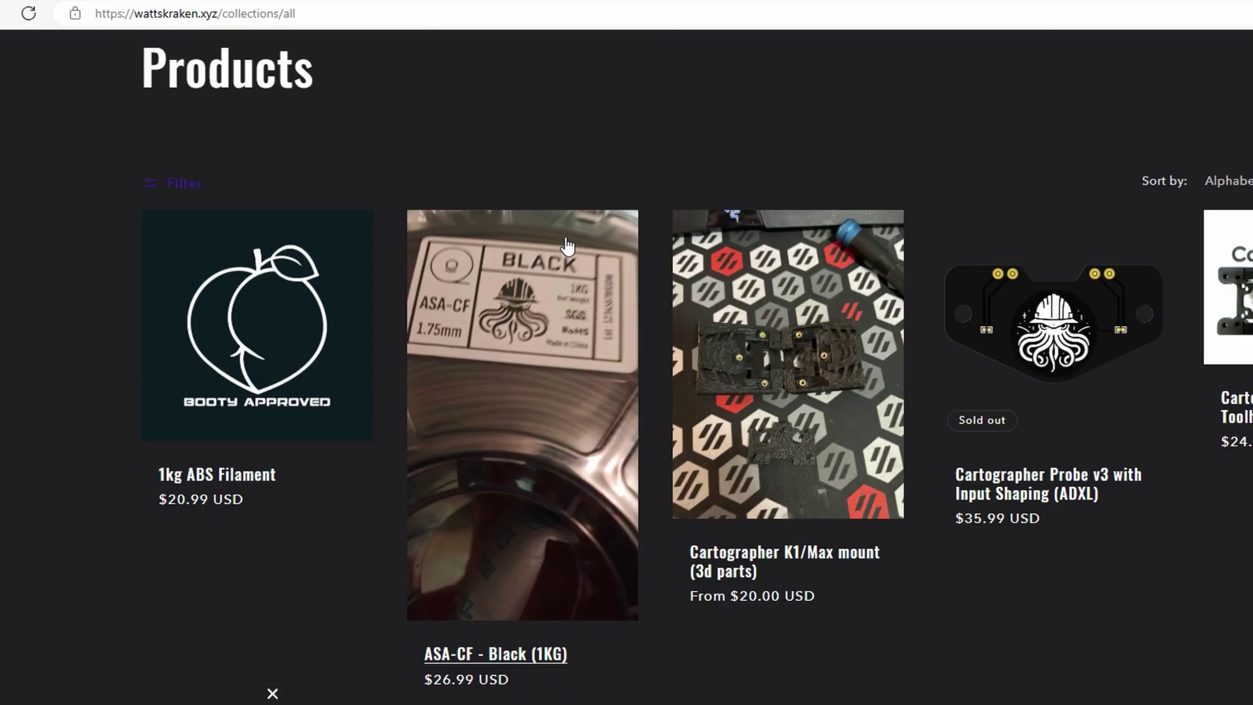
{"action": "scroll", "coordinate": [567, 245], "scroll_direction": "down", "scroll_amount": 6}
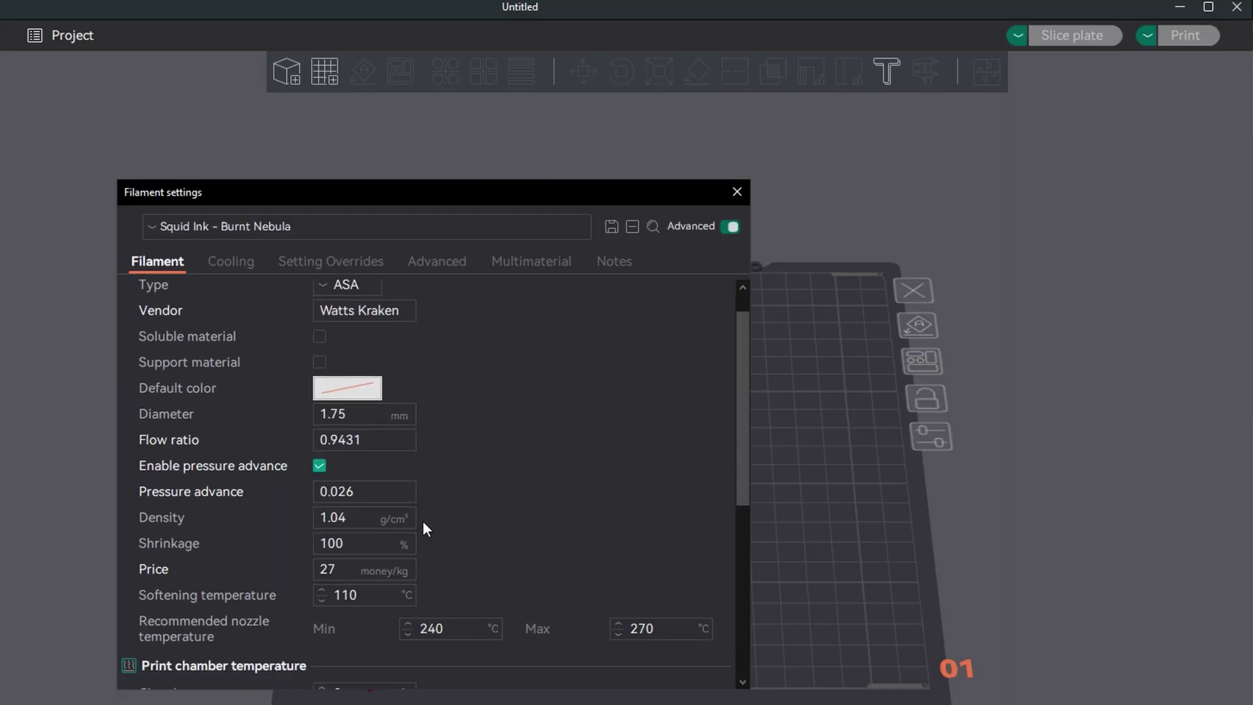
Review the filament preset's nozzle and bed temperatures, max volumetric speed and retraction length override
{"action": "scroll", "coordinate": [421, 519], "scroll_direction": "down", "scroll_amount": 5}
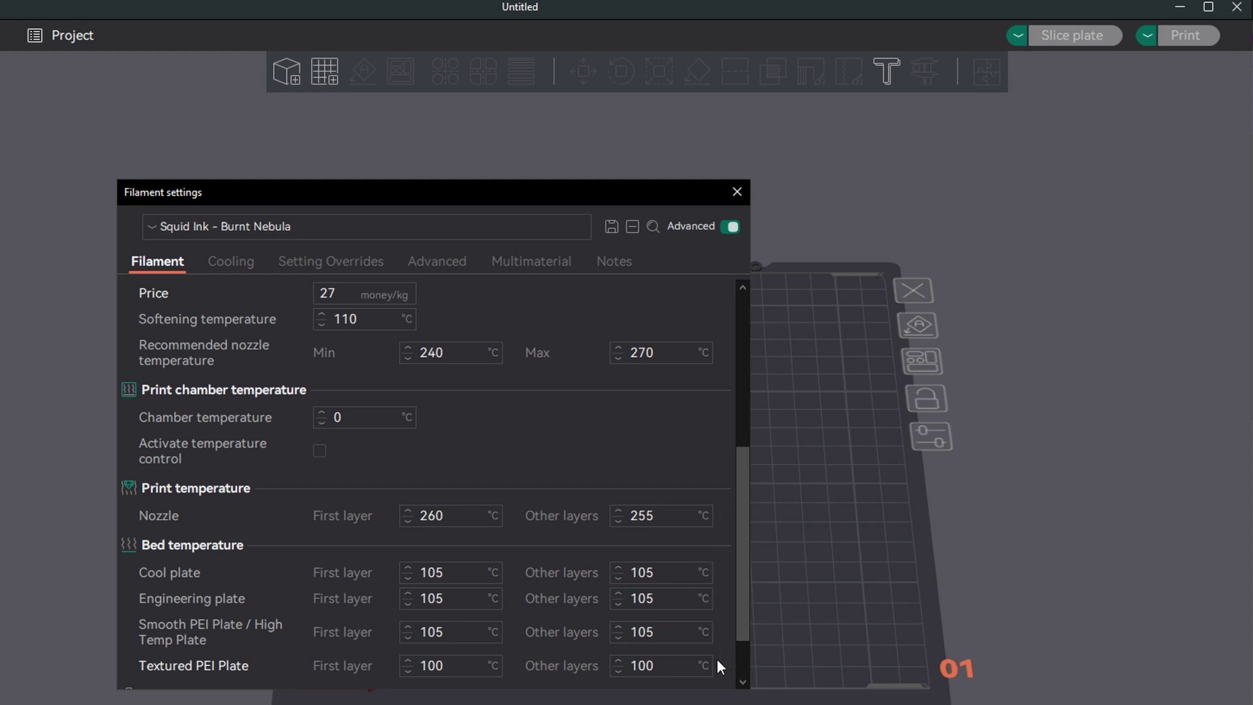
{"action": "scroll", "coordinate": [717, 660], "scroll_direction": "down", "scroll_amount": 2}
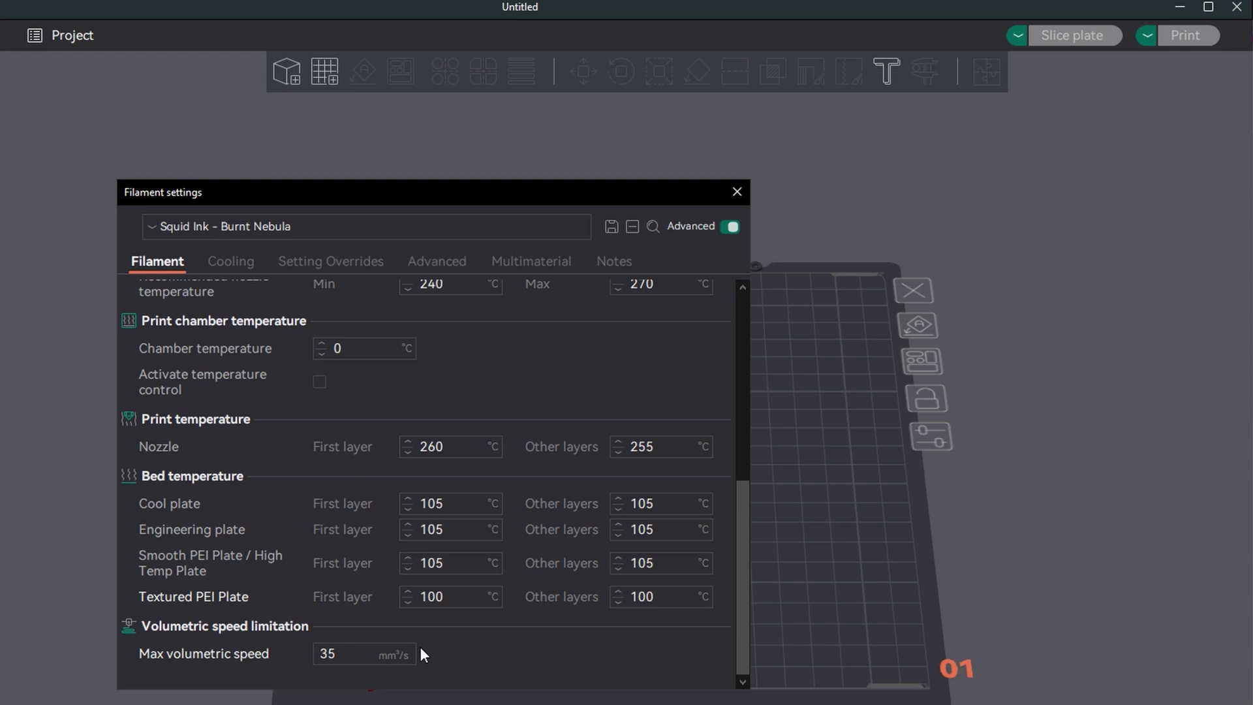
{"action": "left_click", "coordinate": [346, 264]}
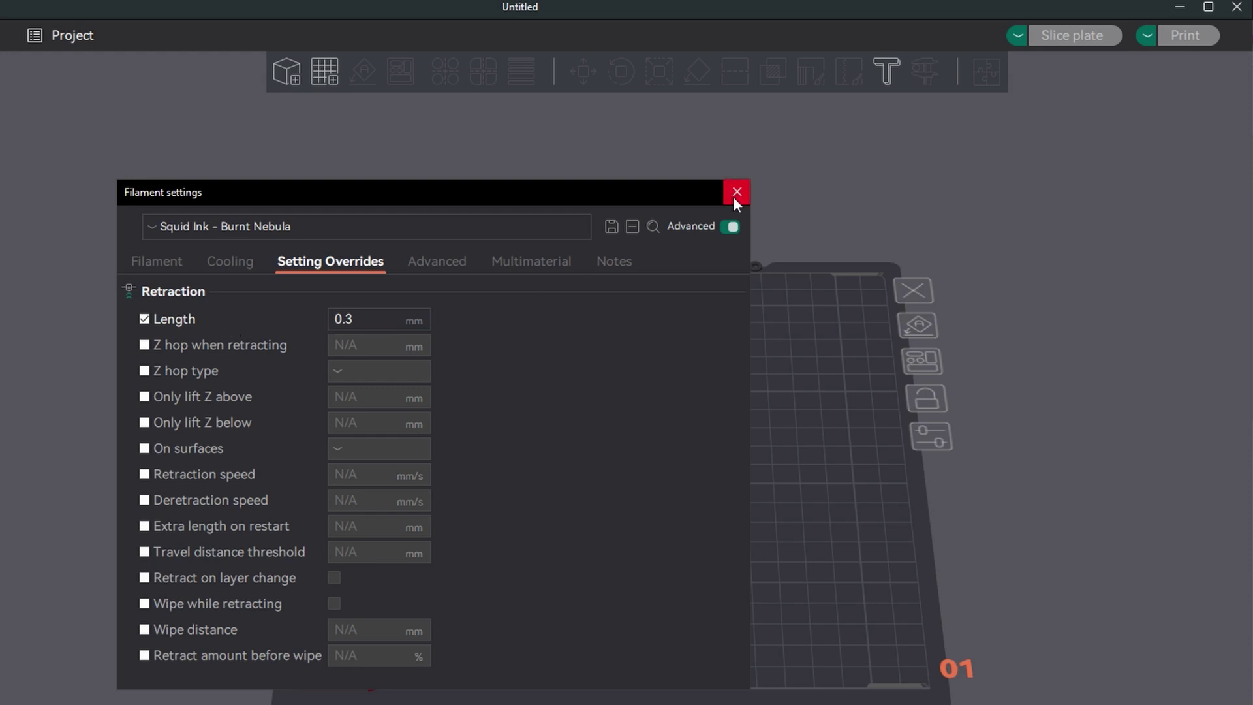
Prepare the sliced Voron cube for sending to the printer with the G-code file name Voron_Cube
{"action": "left_click", "coordinate": [1184, 34]}
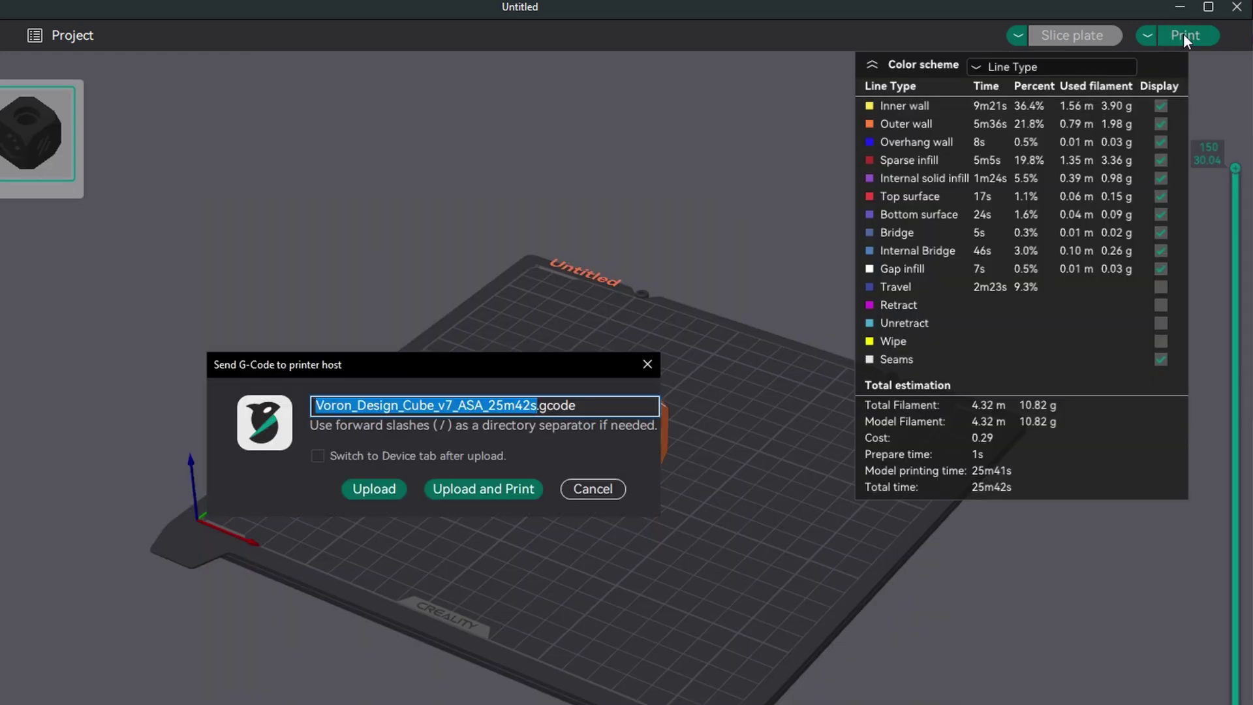
{"action": "key", "text": "BackSpace"}
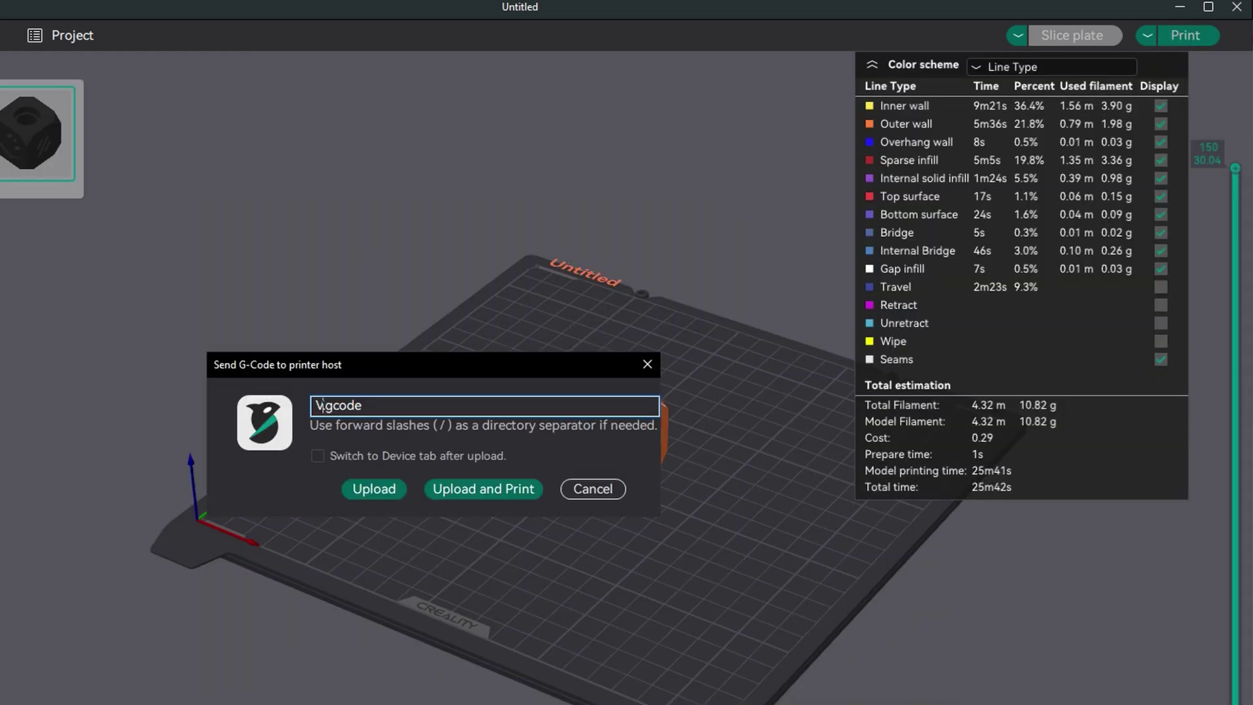
{"action": "type", "text": "Voron_Cube"}
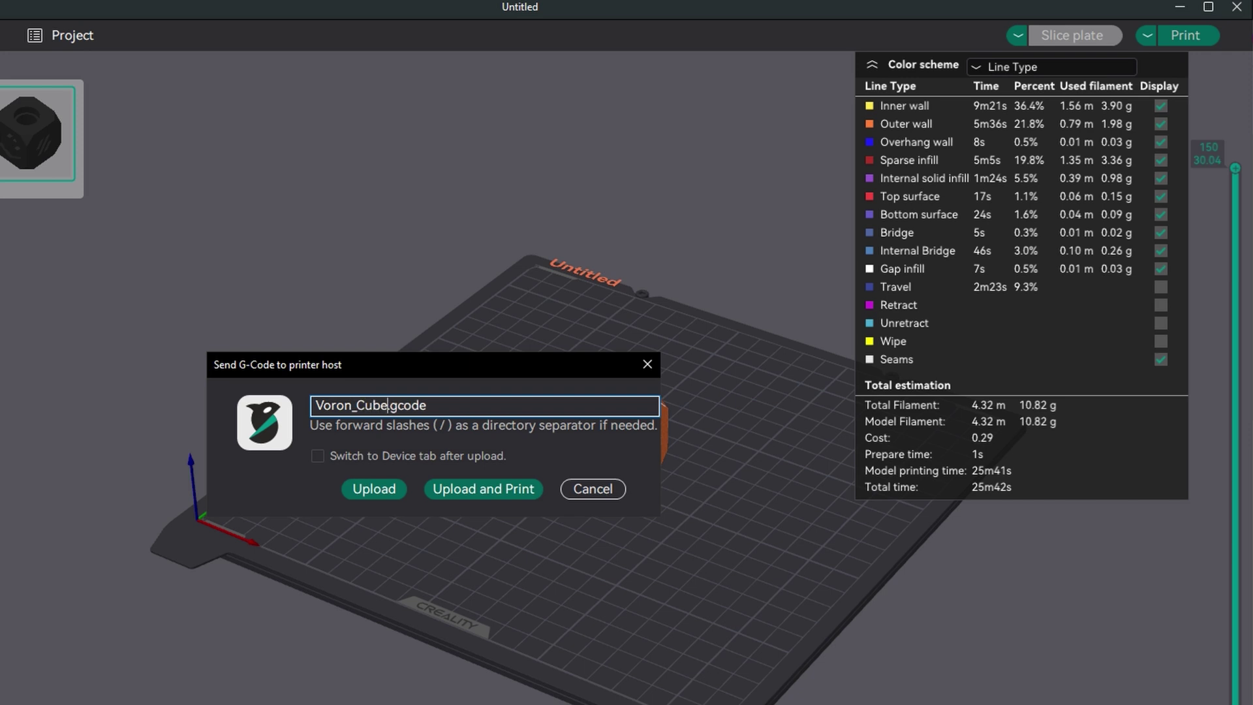